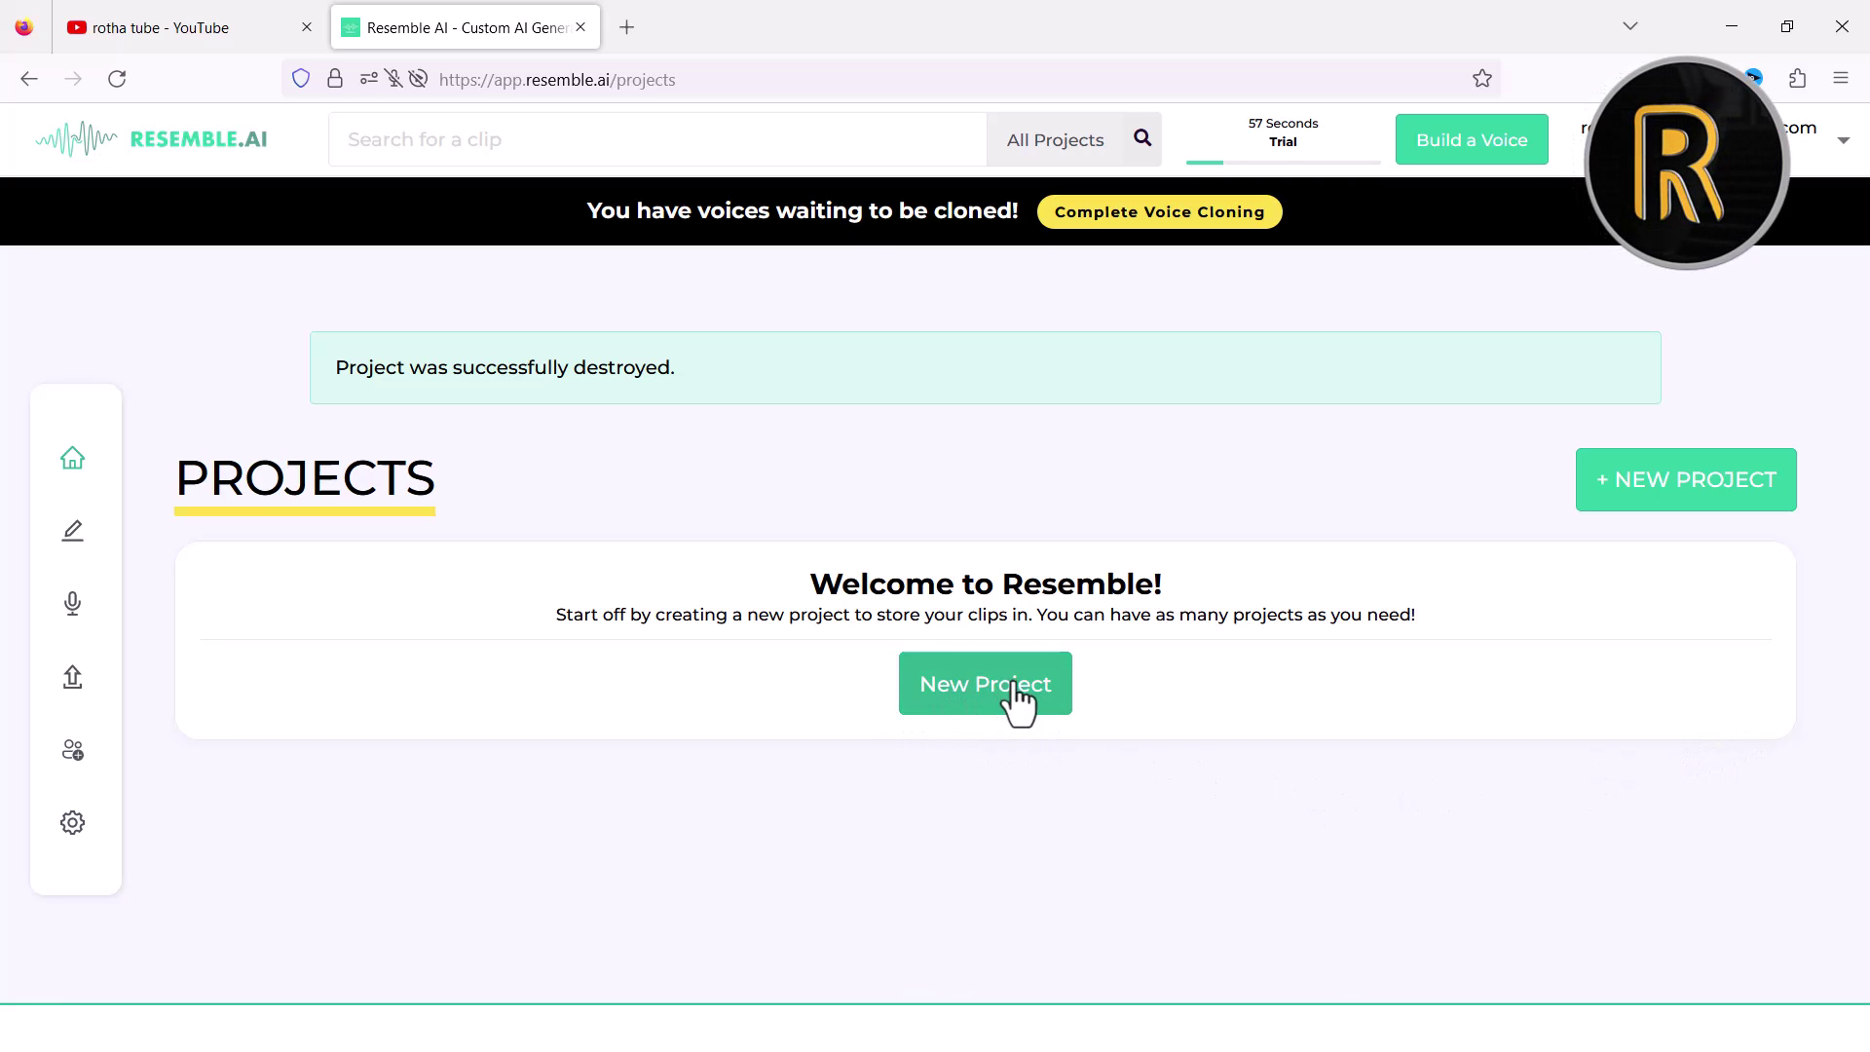
- Start a new project and name it 'Angkor Wat'
click(980, 685)
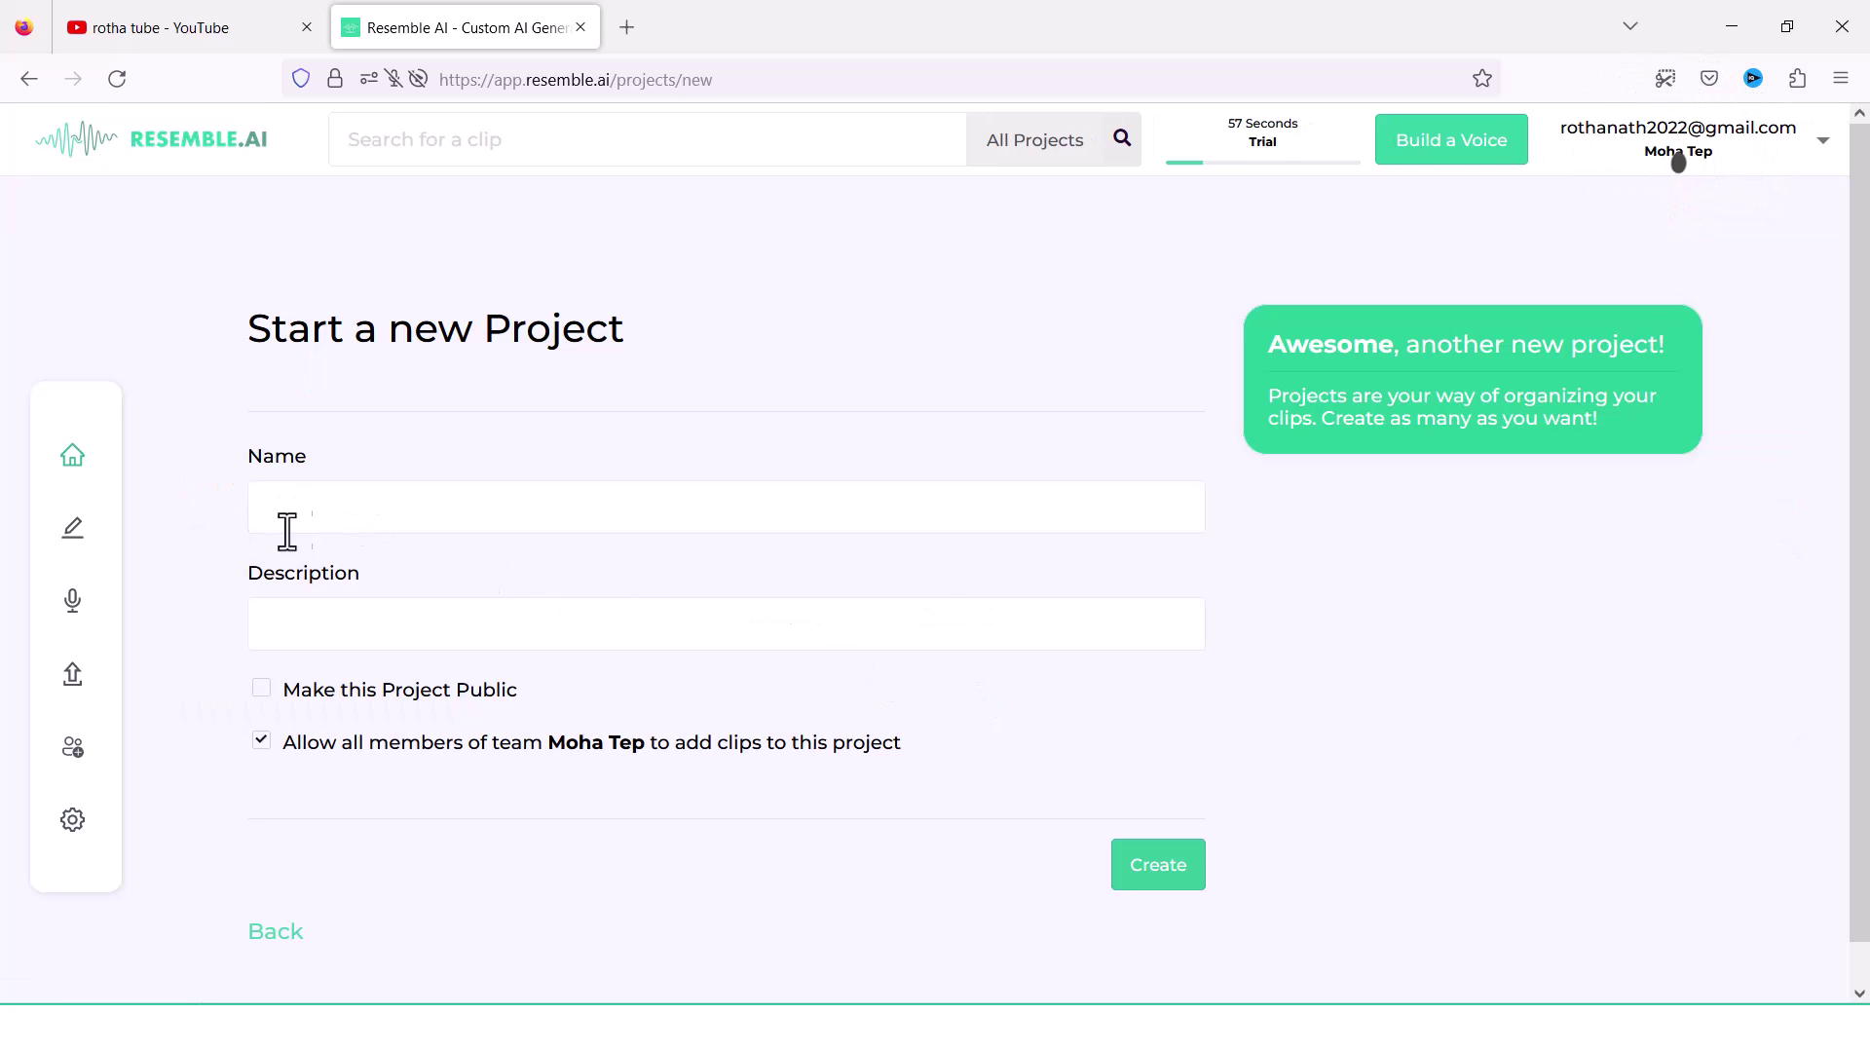
click(401, 507)
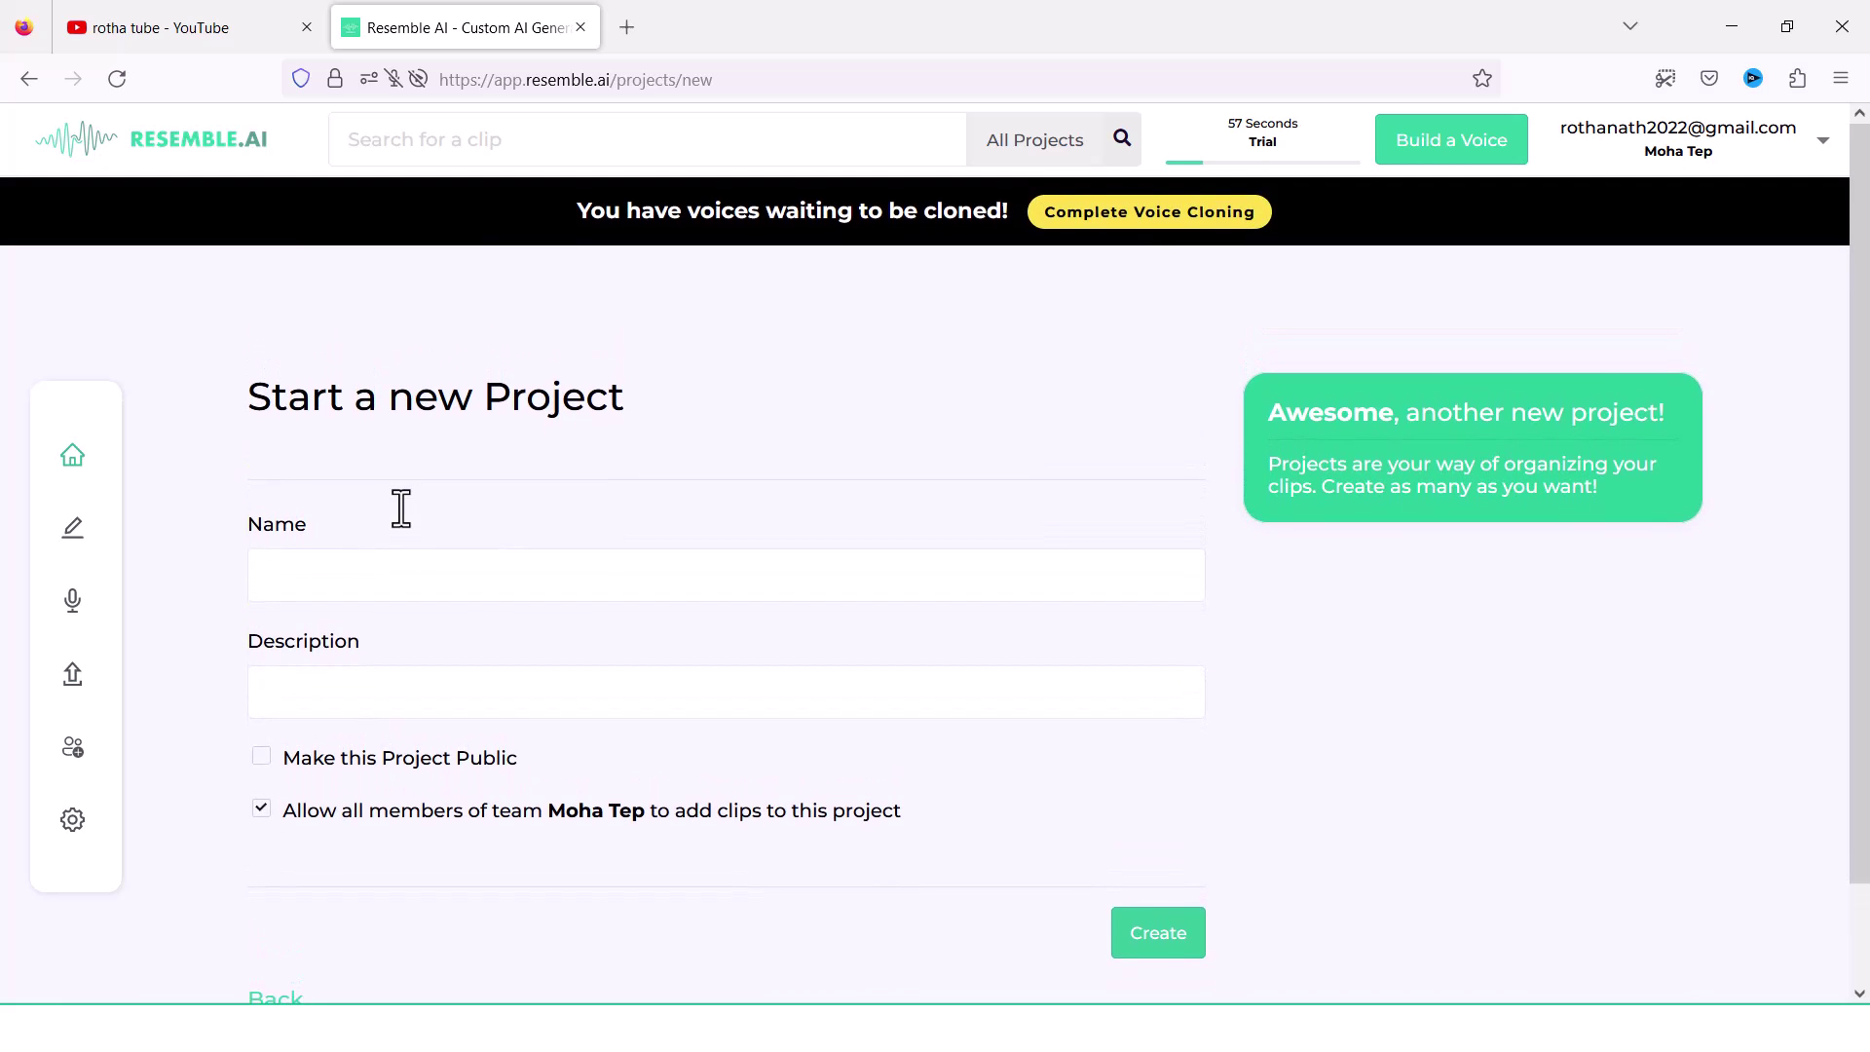
text(A)
text(ngko)
text(r Wat)
drag(449, 583, 188, 570)
- Set the project description to 'Angkor Wat' and create the project
click(403, 703)
key(ctrl+v)
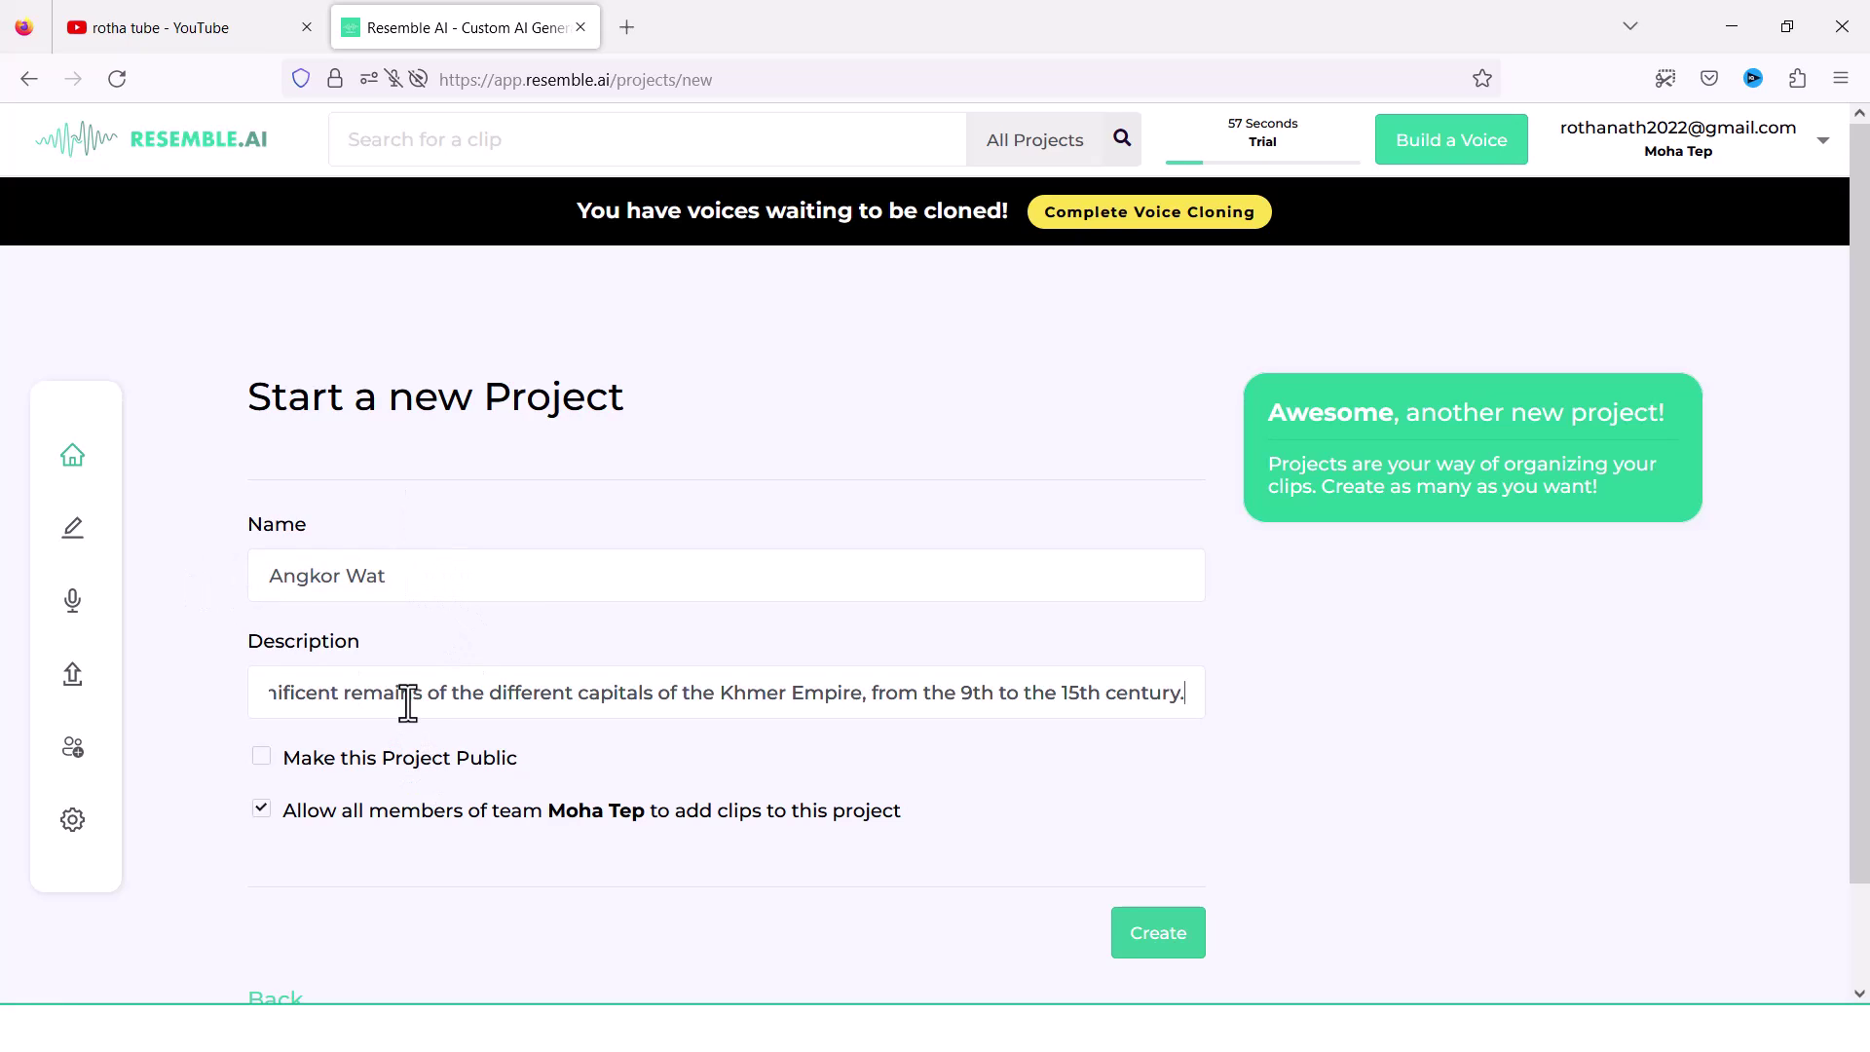
key(ctrl+a)
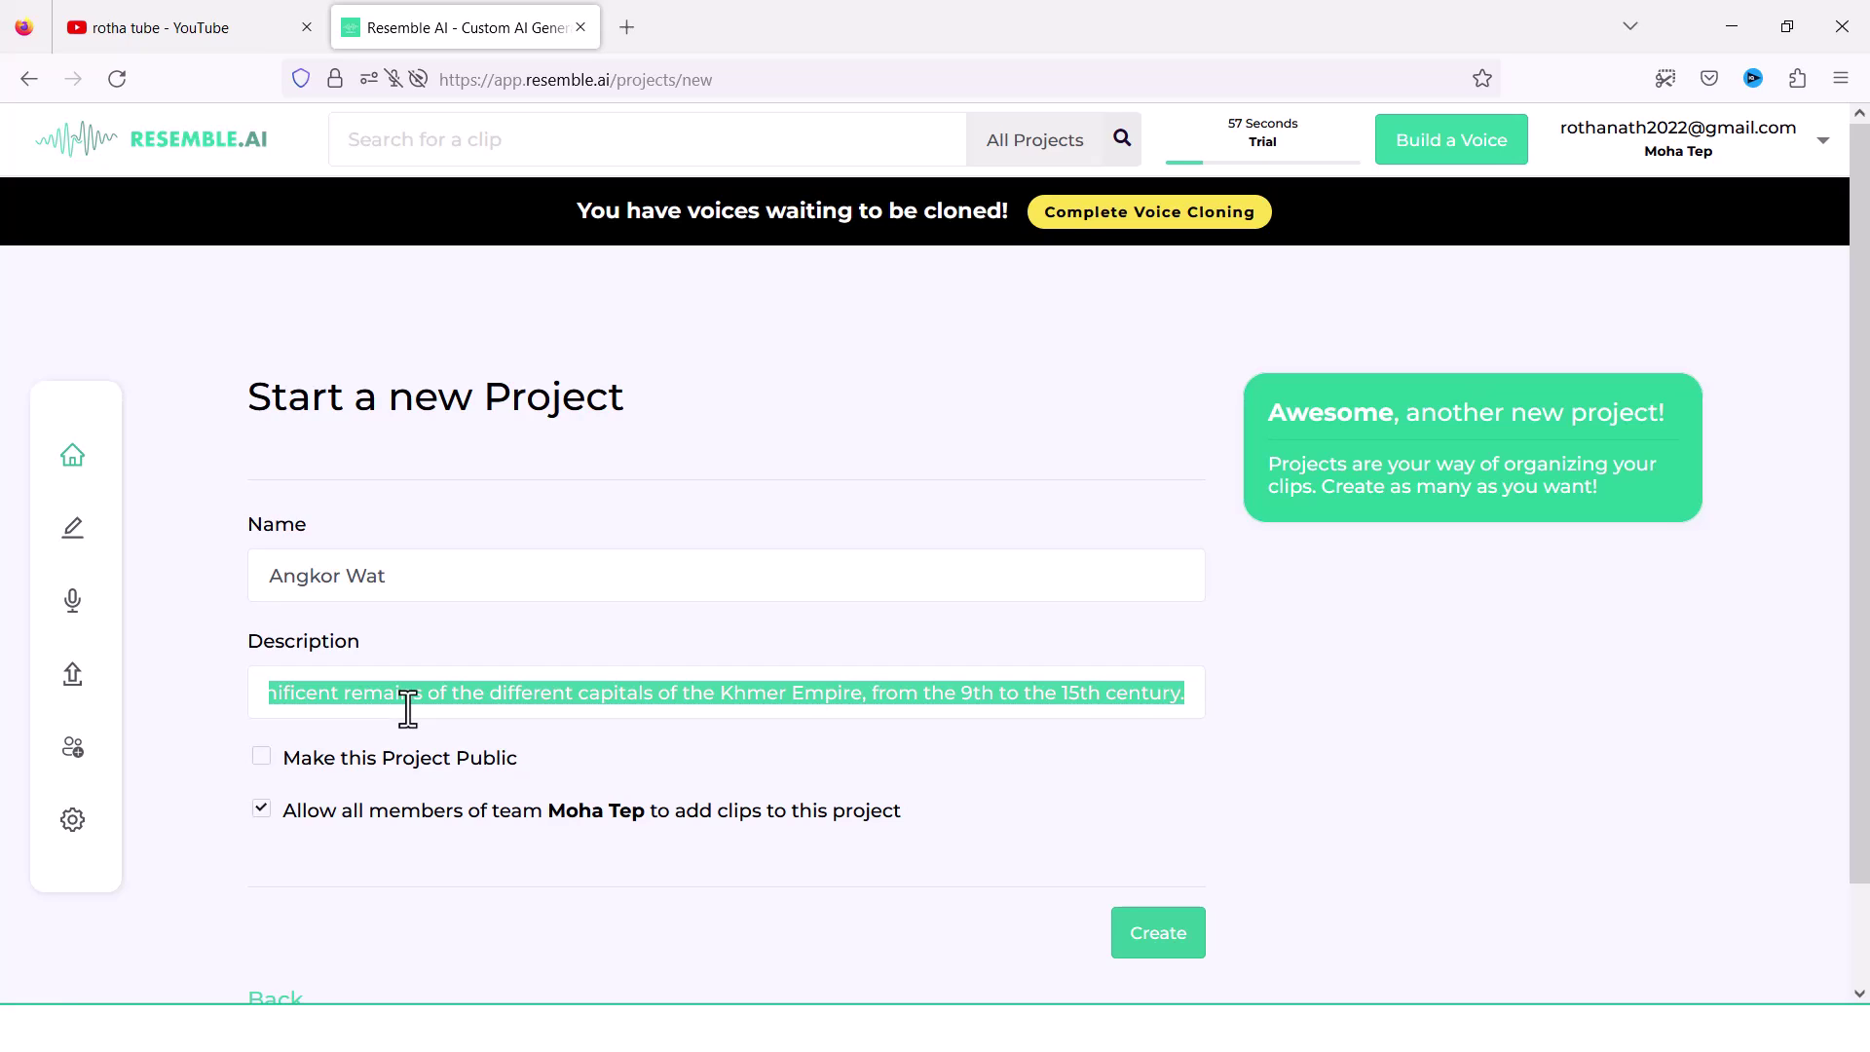
key(BackSpace)
click(434, 570)
key(ctrl+a)
key(ctrl+c)
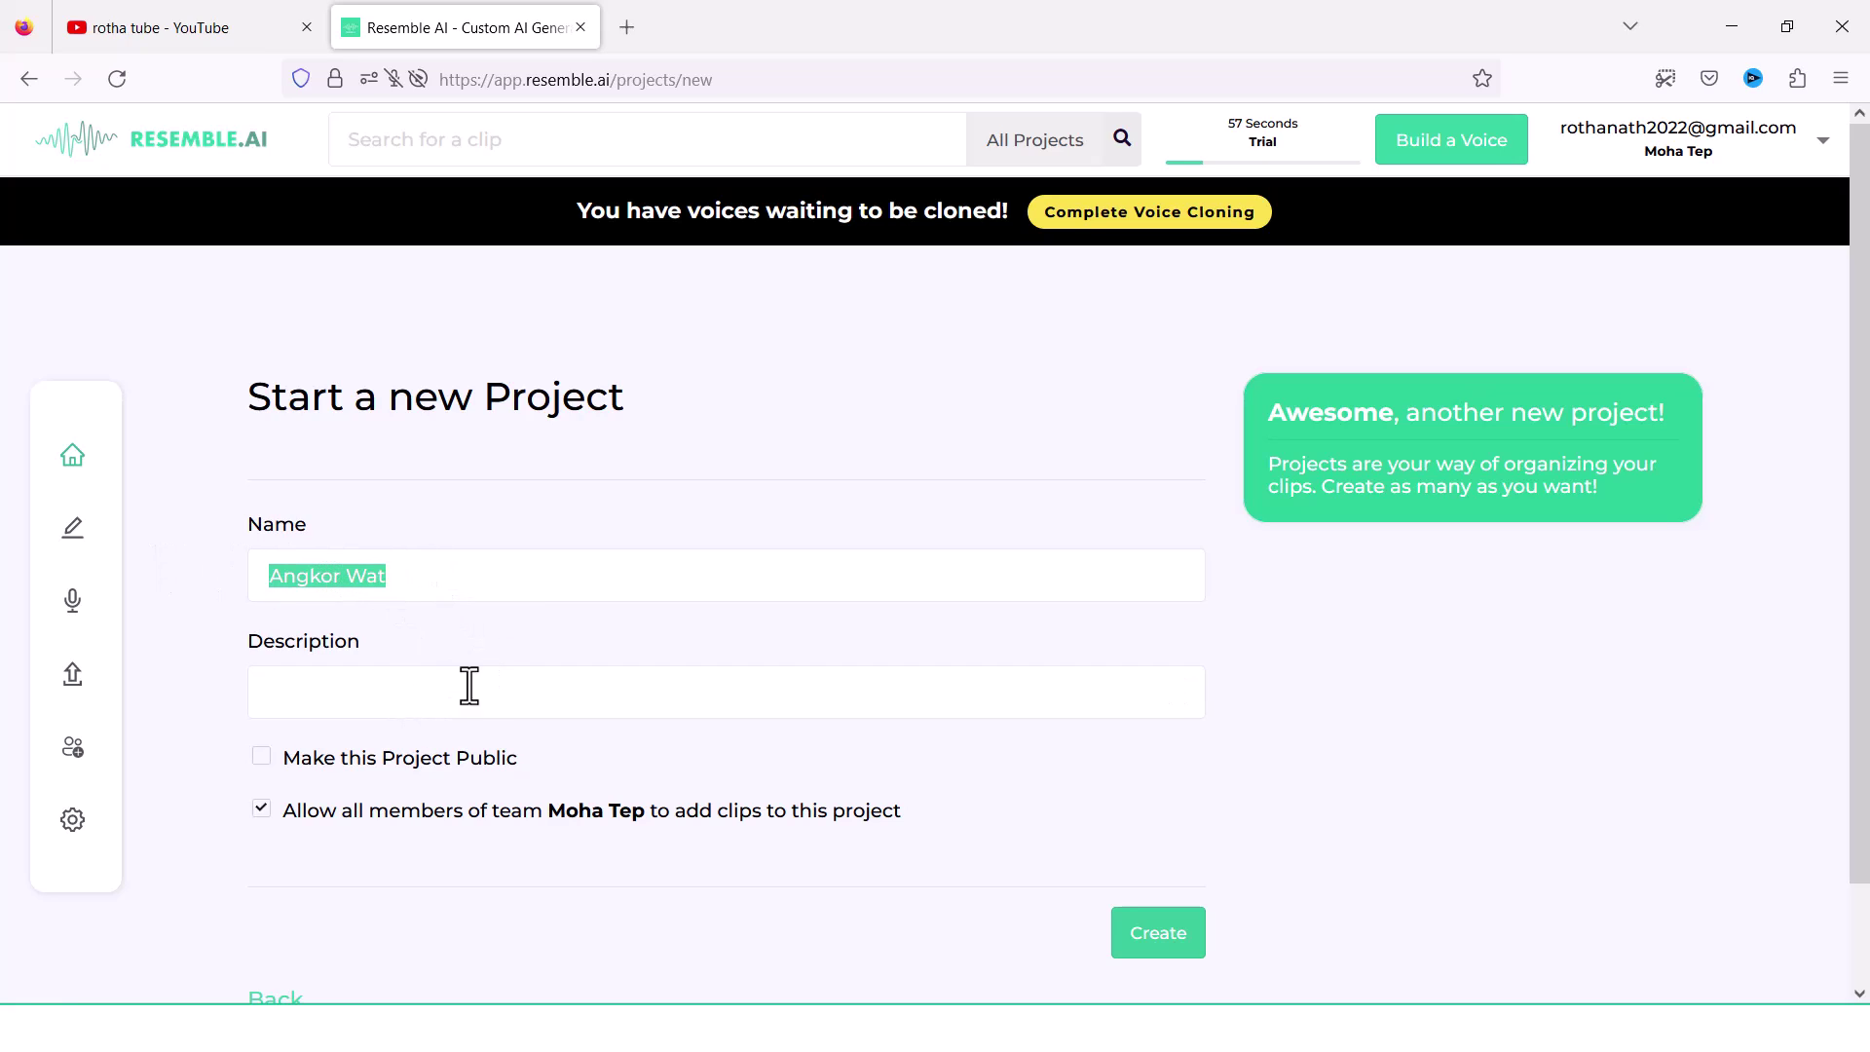
click(440, 700)
key(ctrl+v)
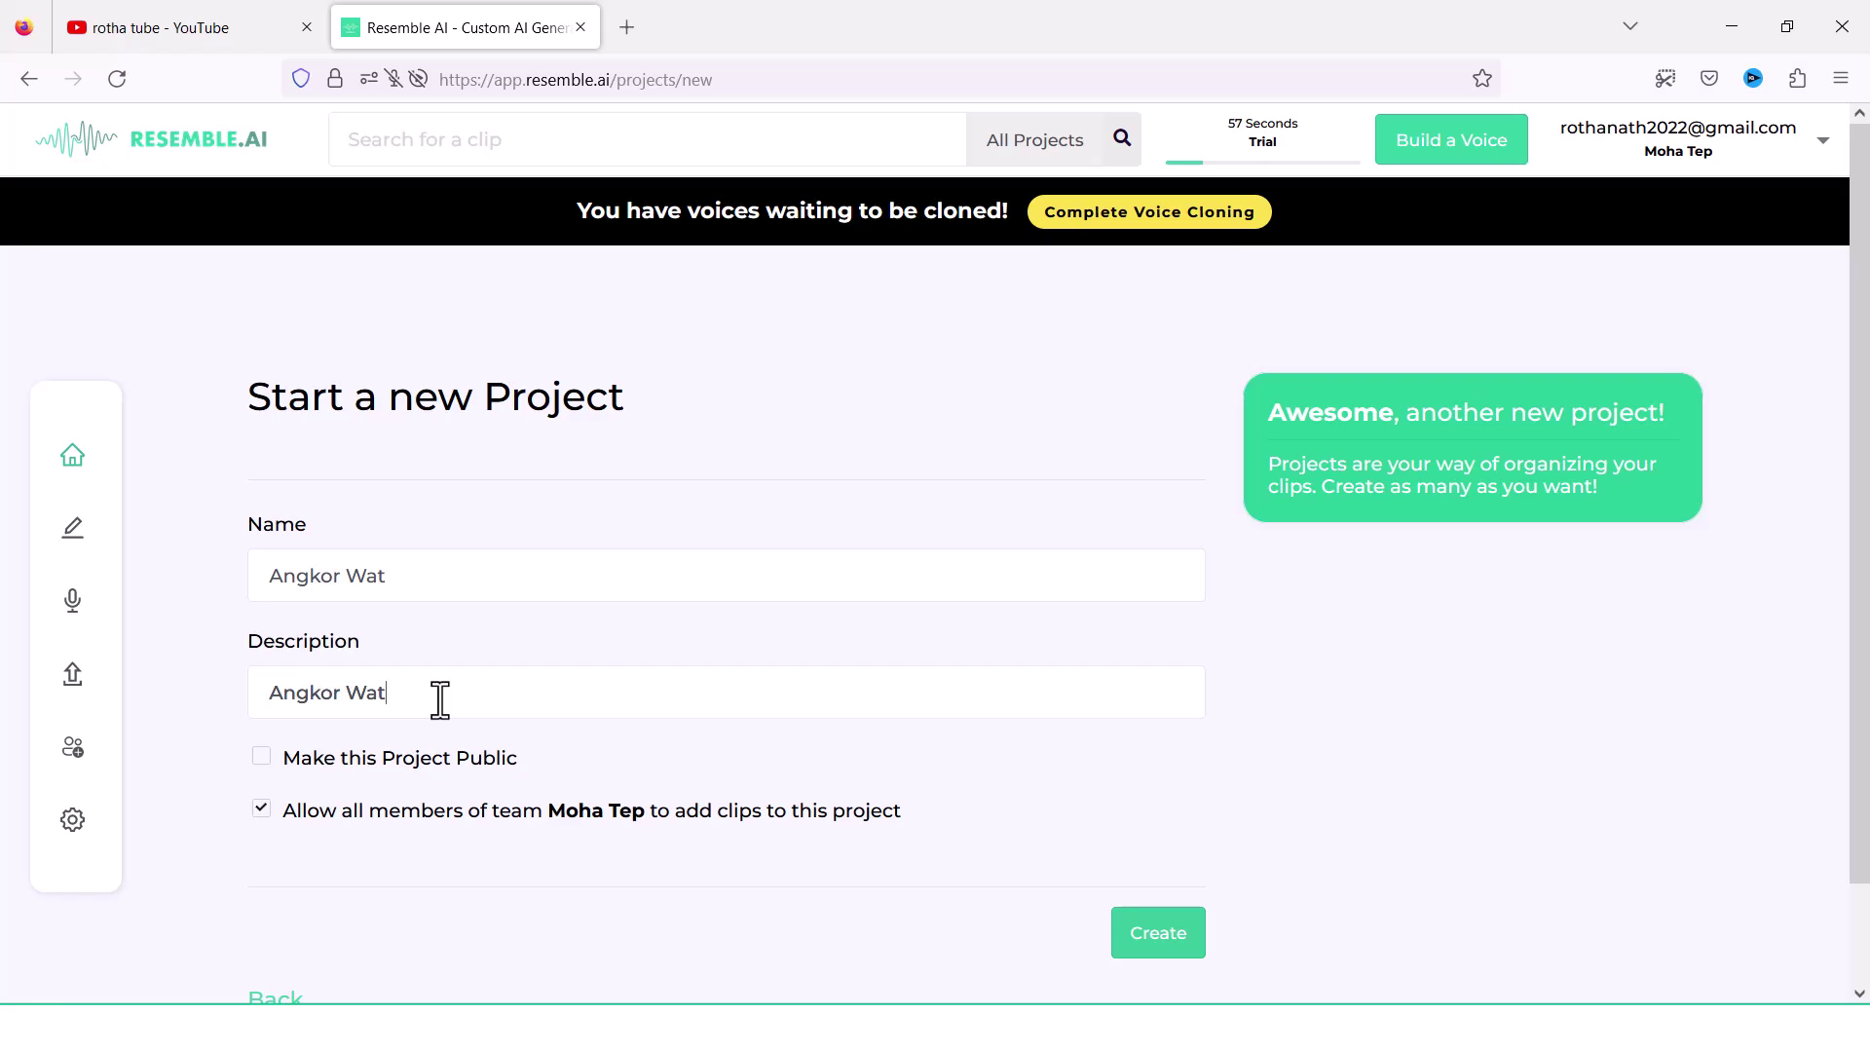
click(1149, 937)
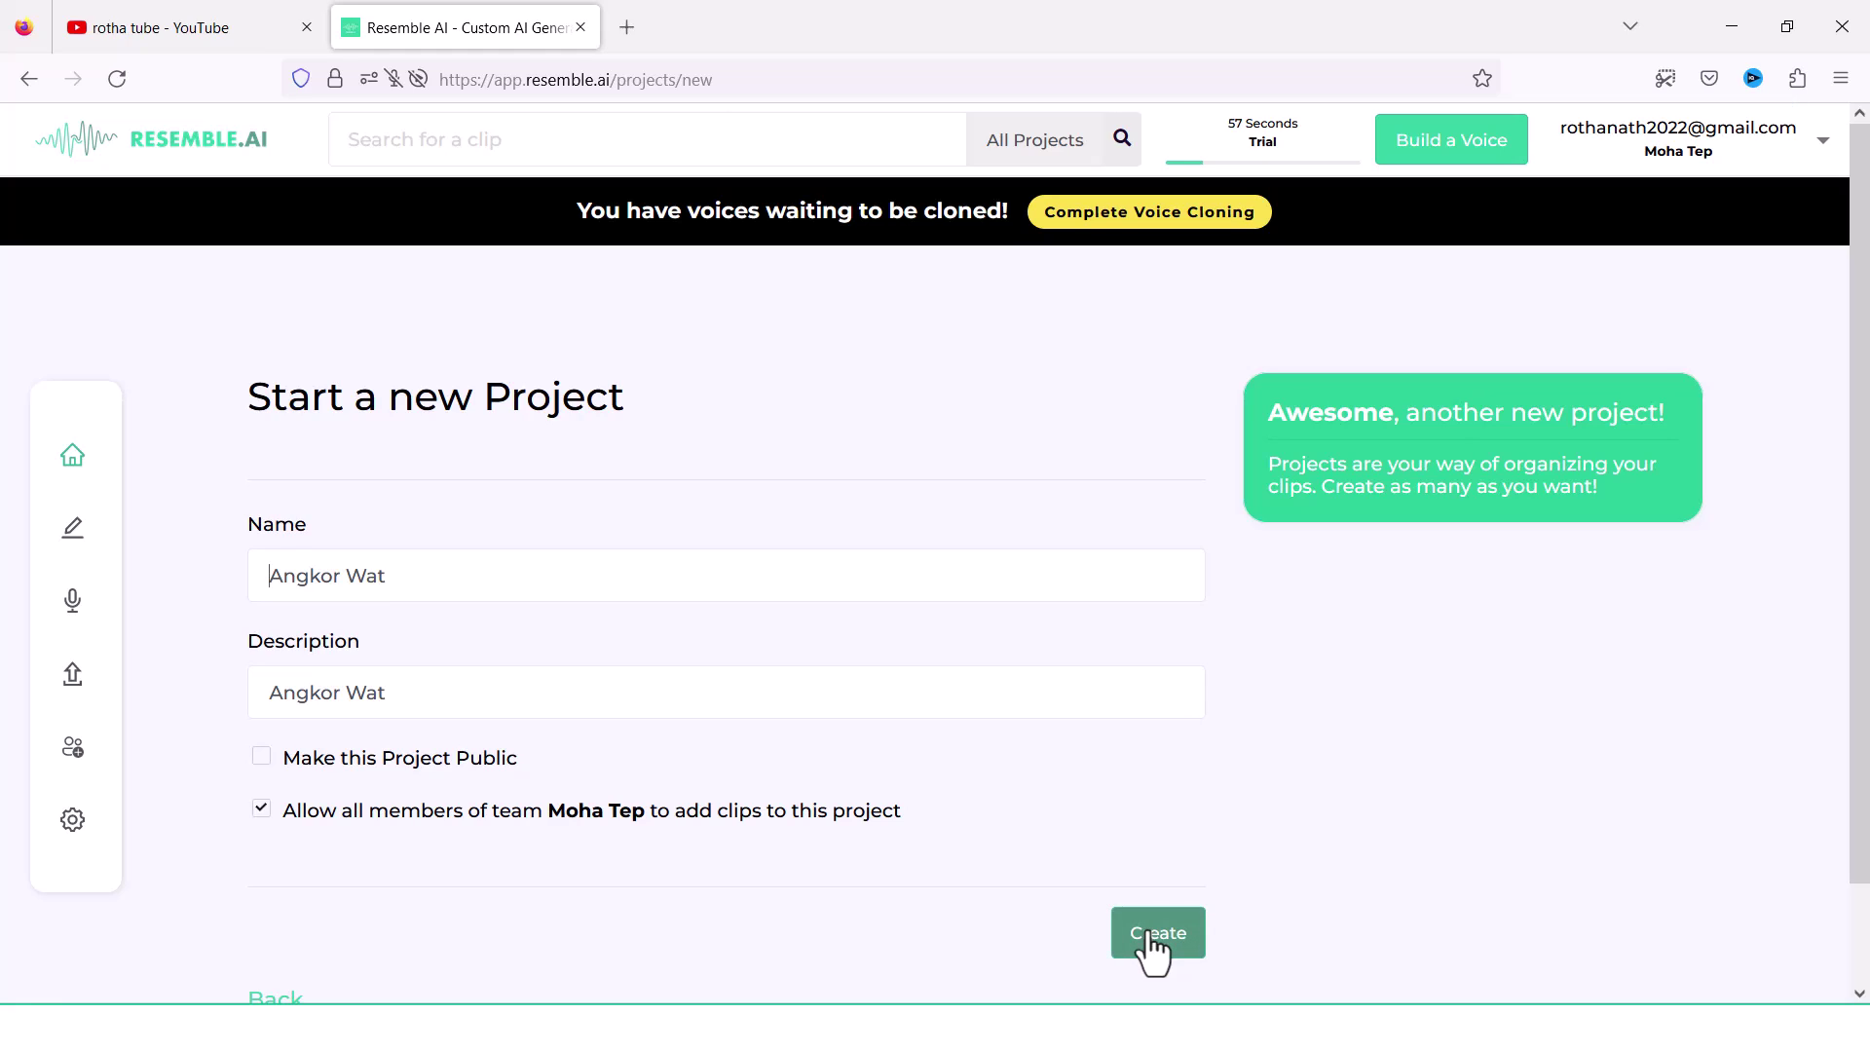
- Confirm the Angkor Wat project and add a new clip, opening the editor
click(1153, 937)
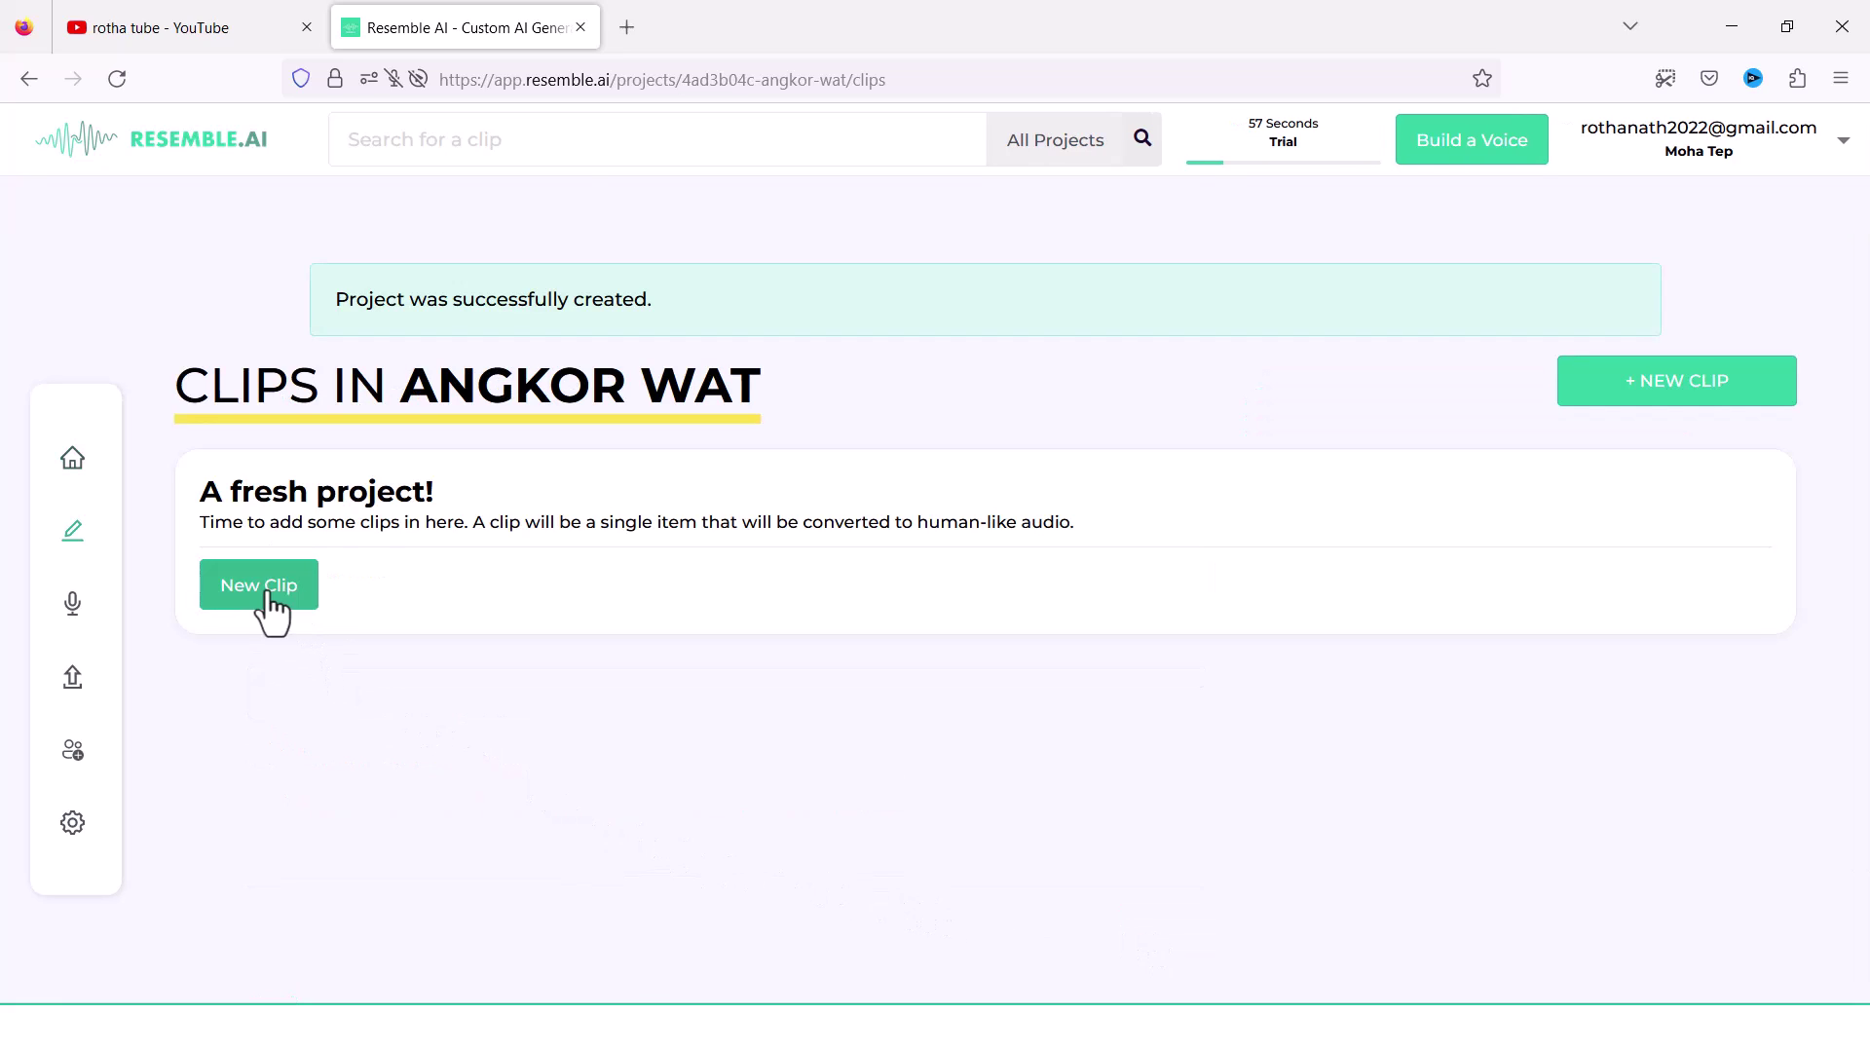
click(263, 655)
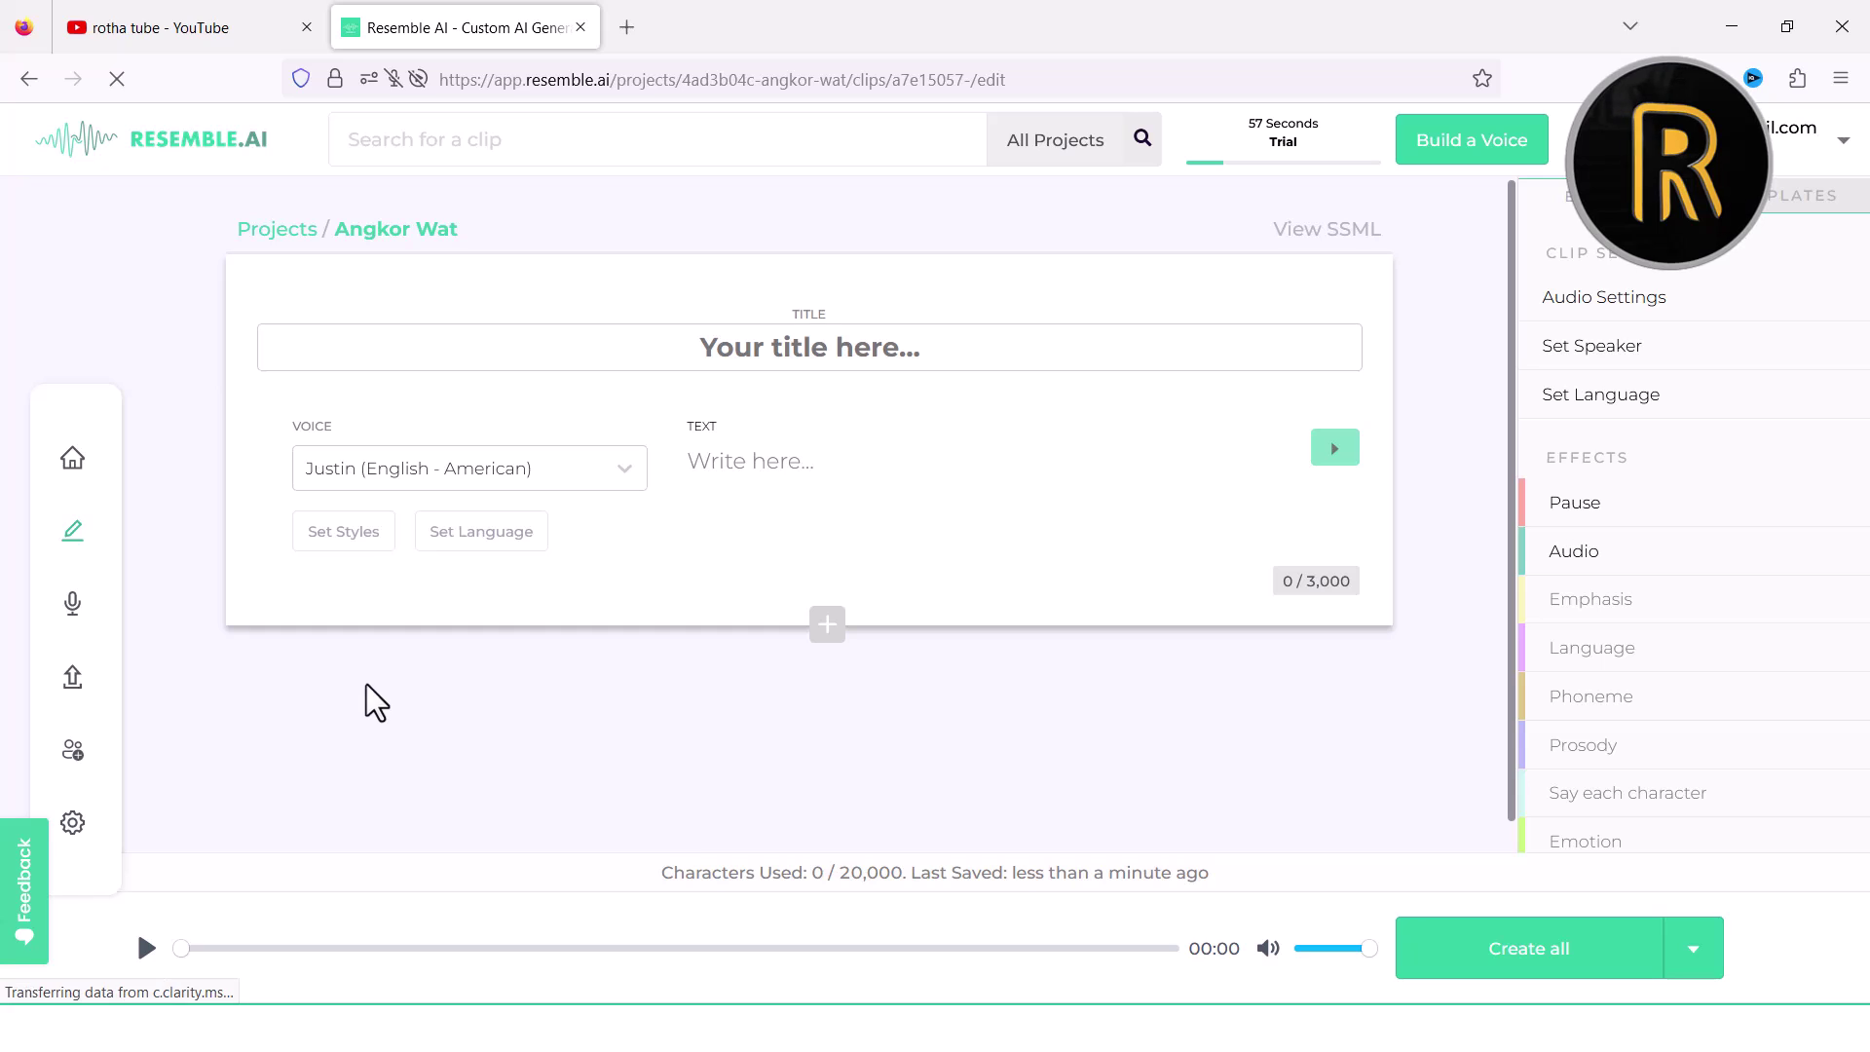
- Google 'angkor wat' in a new tab and open the UNESCO World Heritage Centre result
click(627, 27)
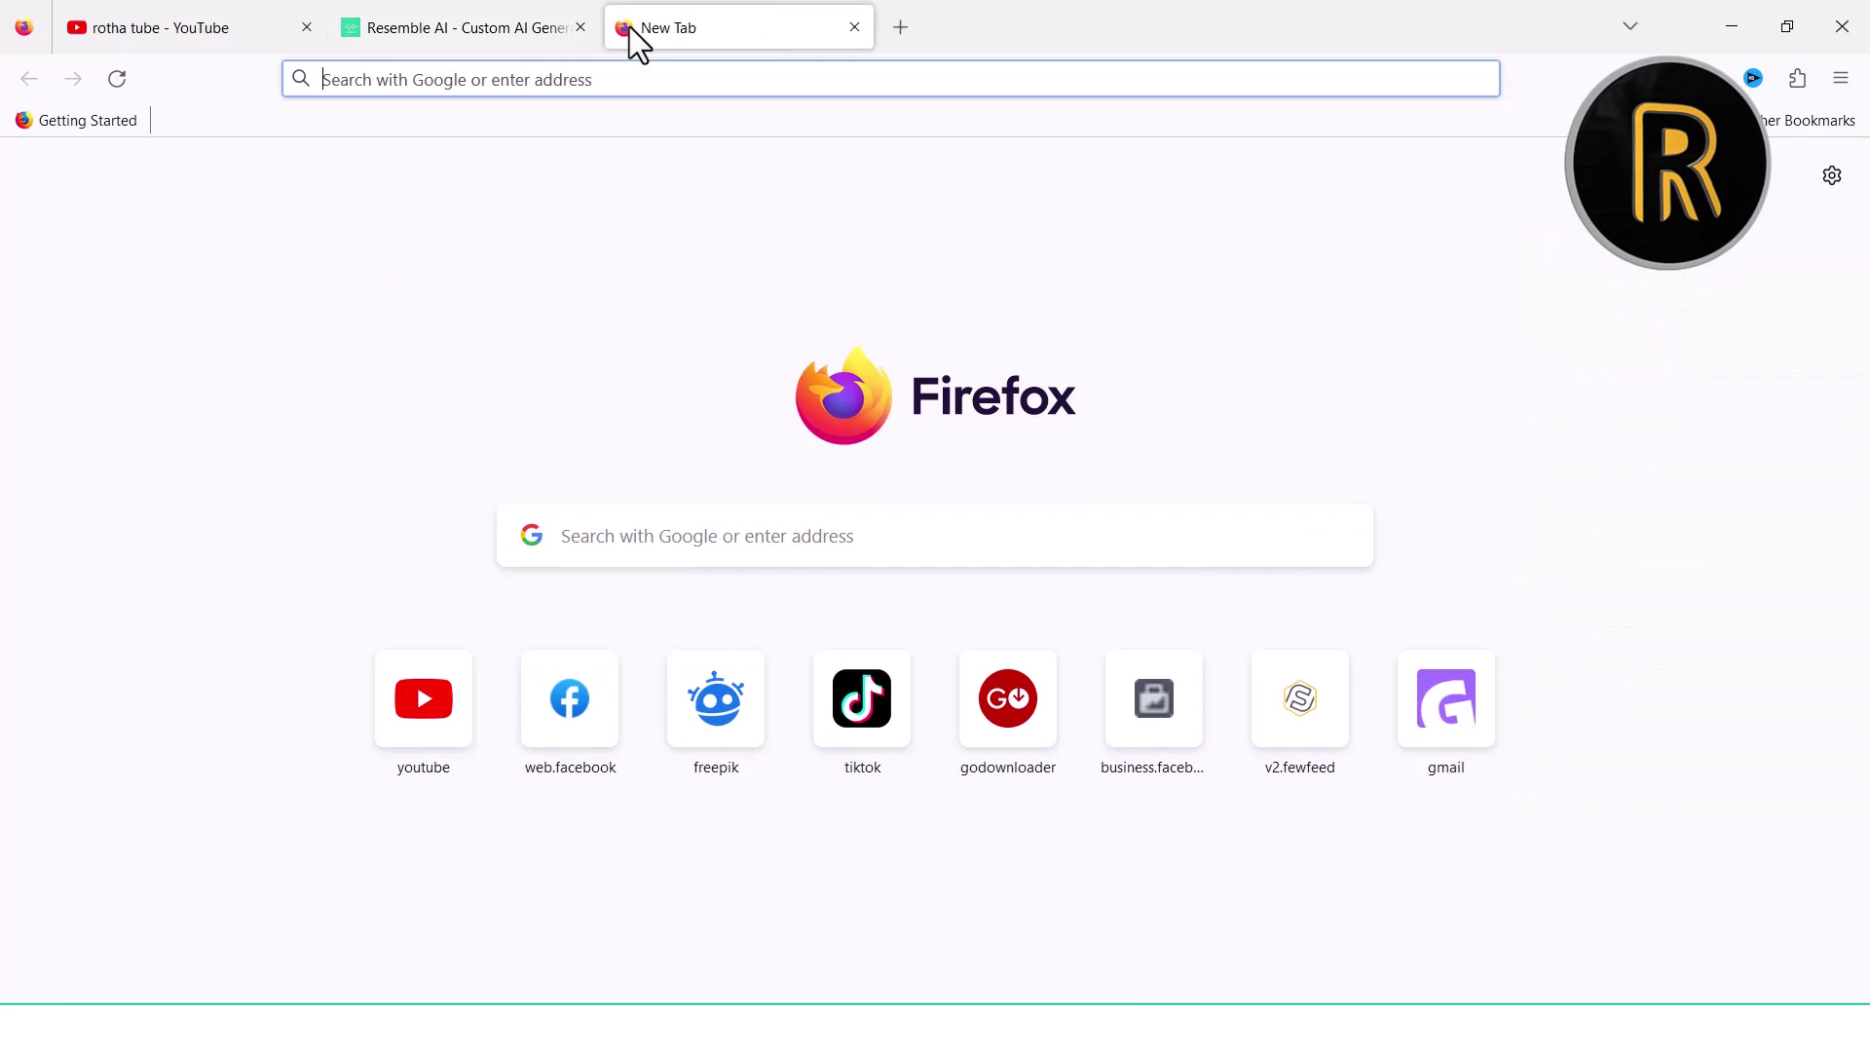
text(google.com)
key(Return)
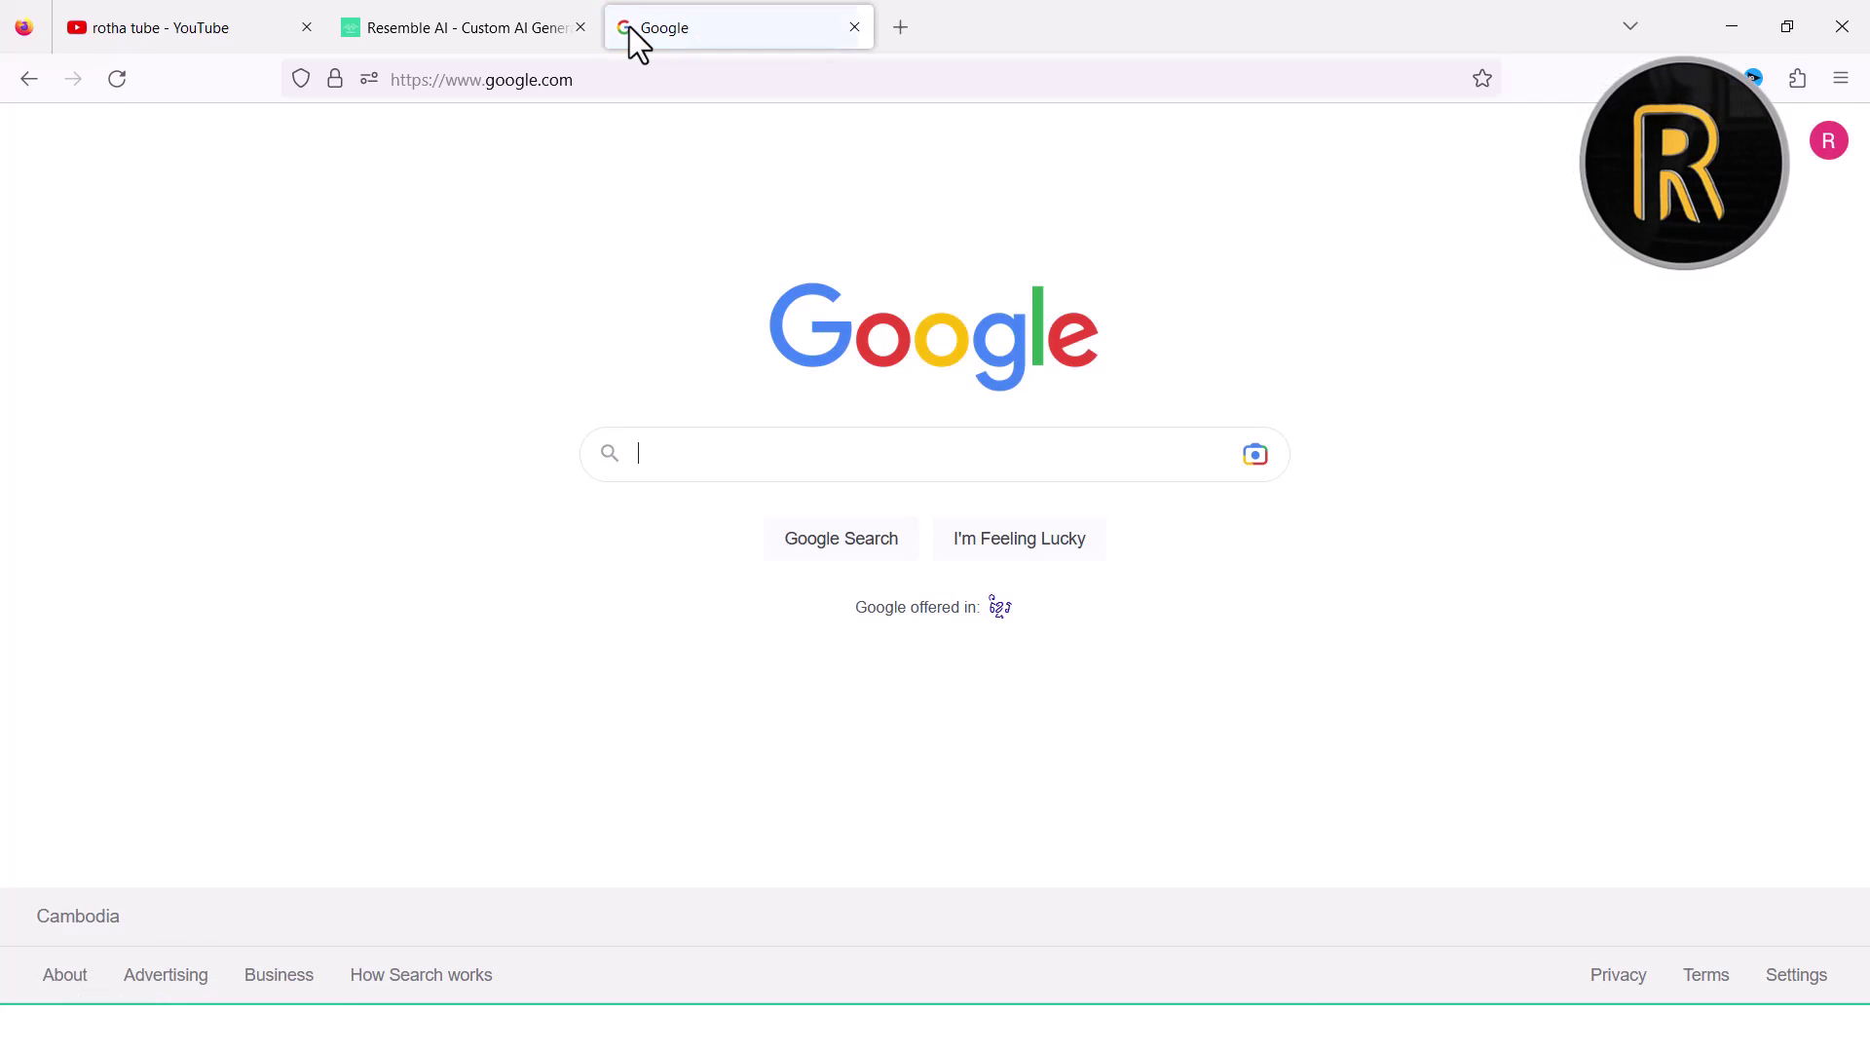
text(ang)
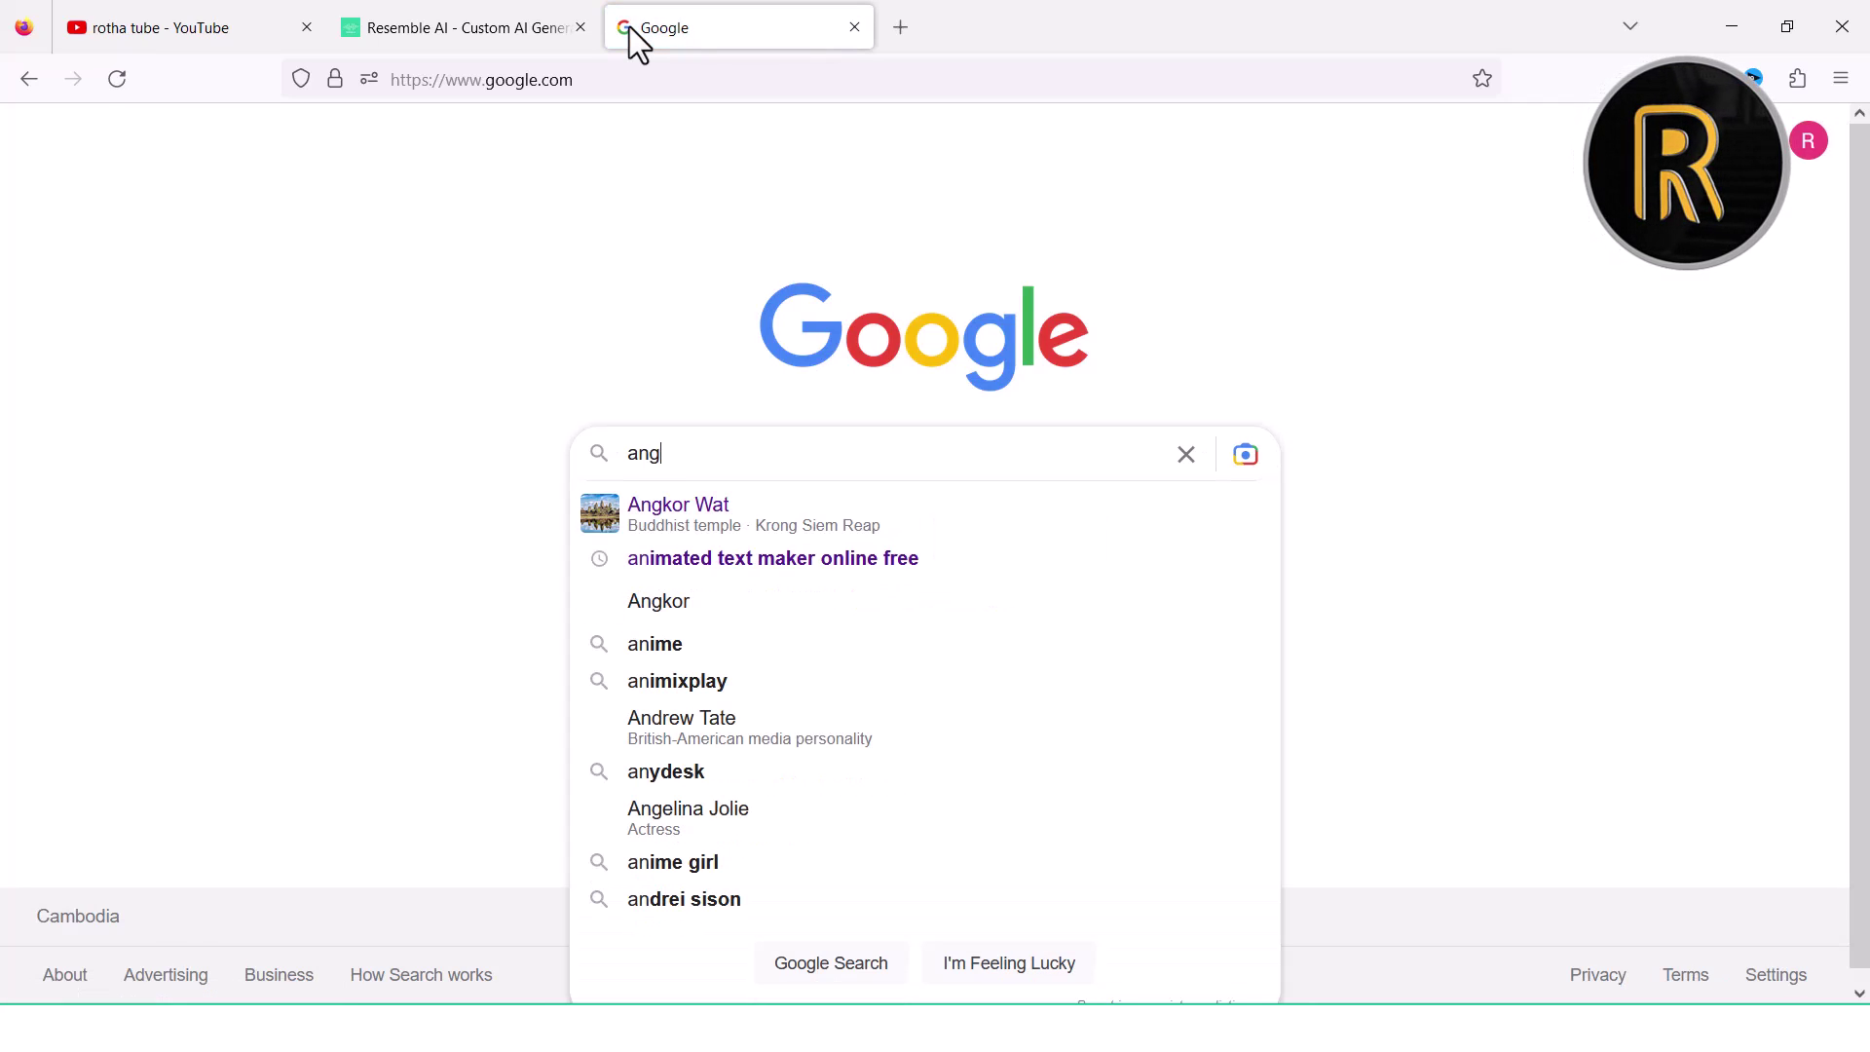
click(705, 512)
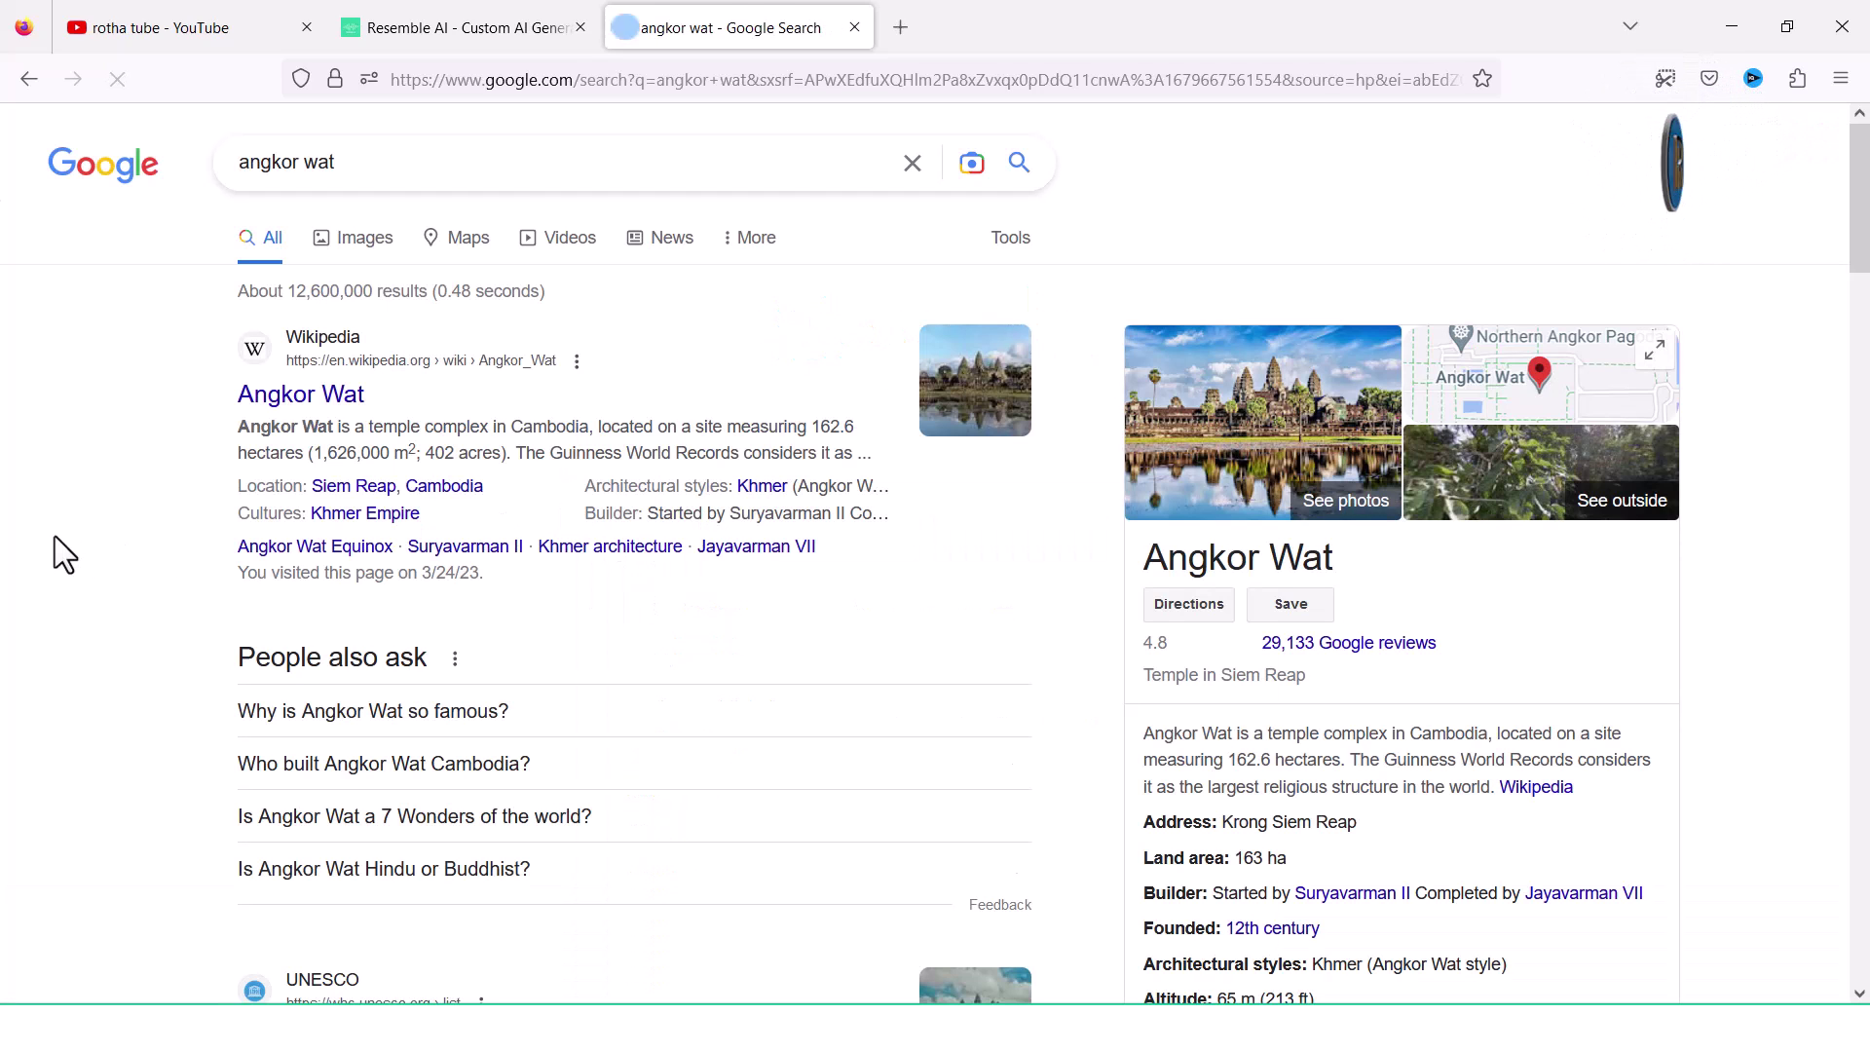
scroll(68, 550, down, 4)
click(246, 624)
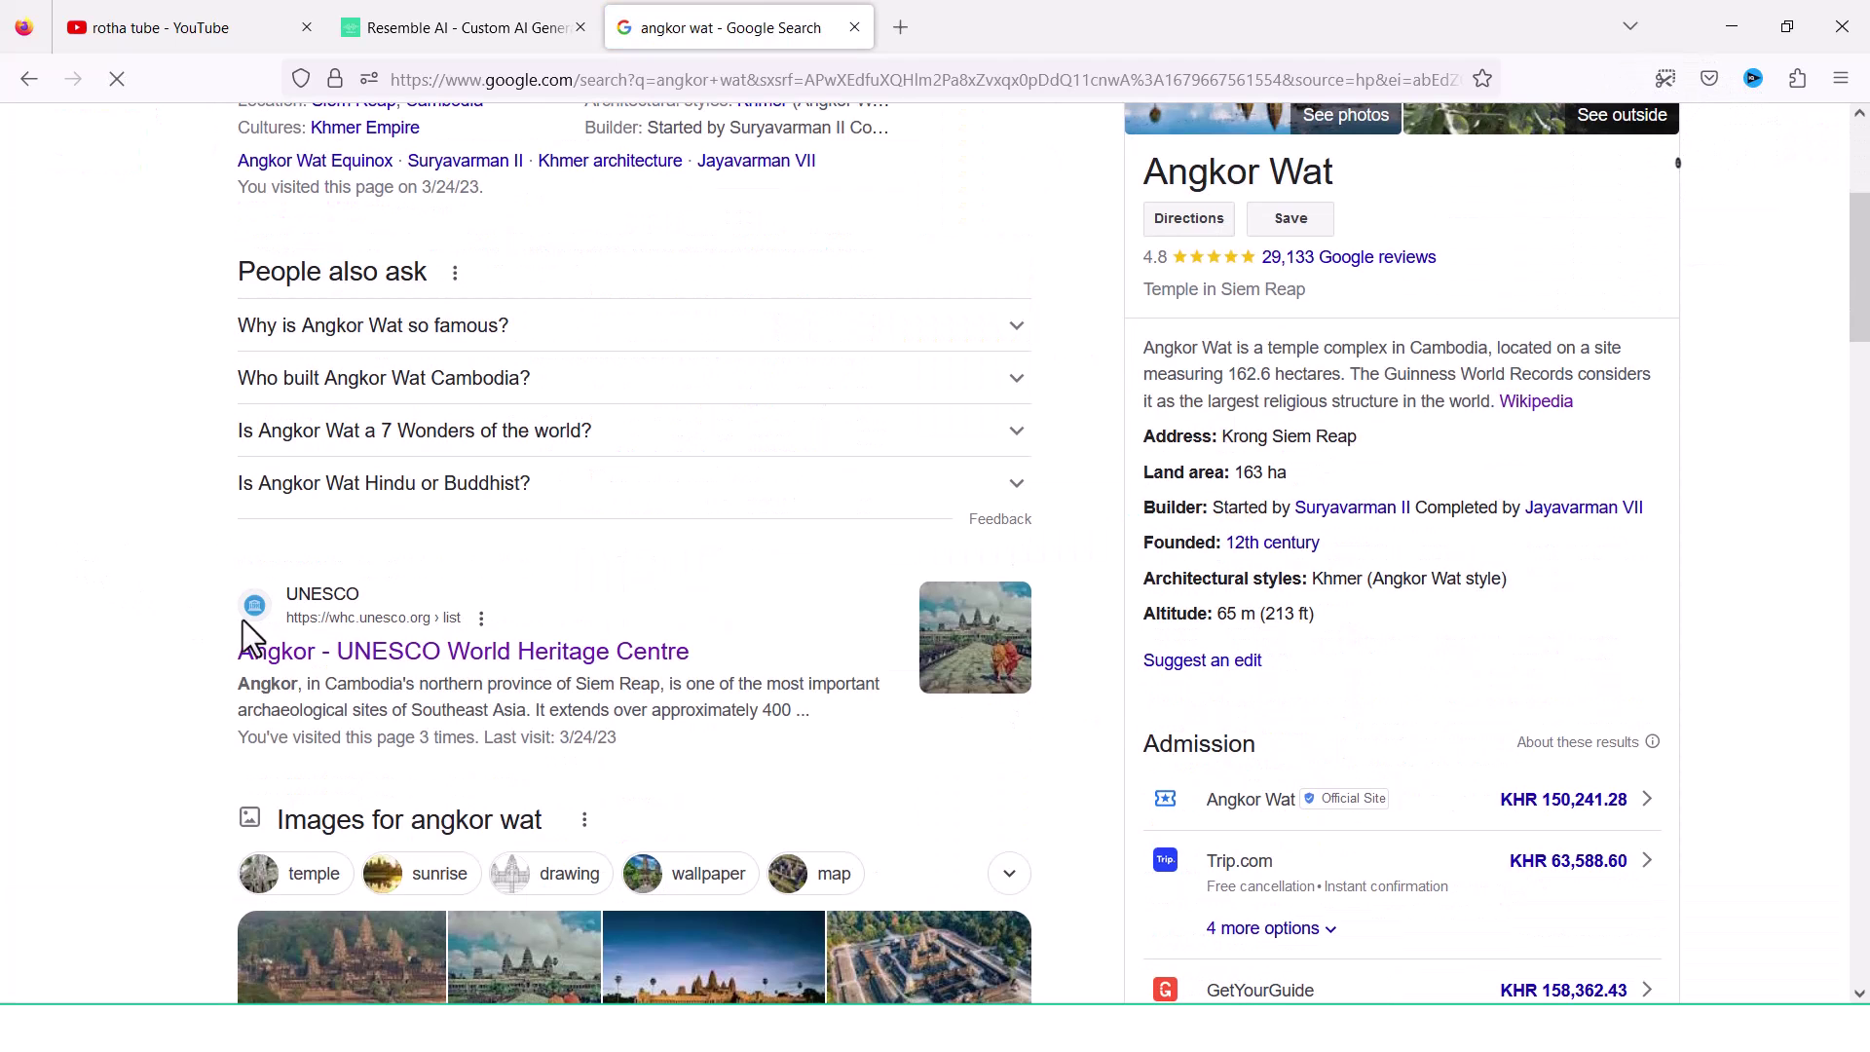
- Copy the UNESCO Angkor description up to '15th century' and return to the clip editor
click(358, 667)
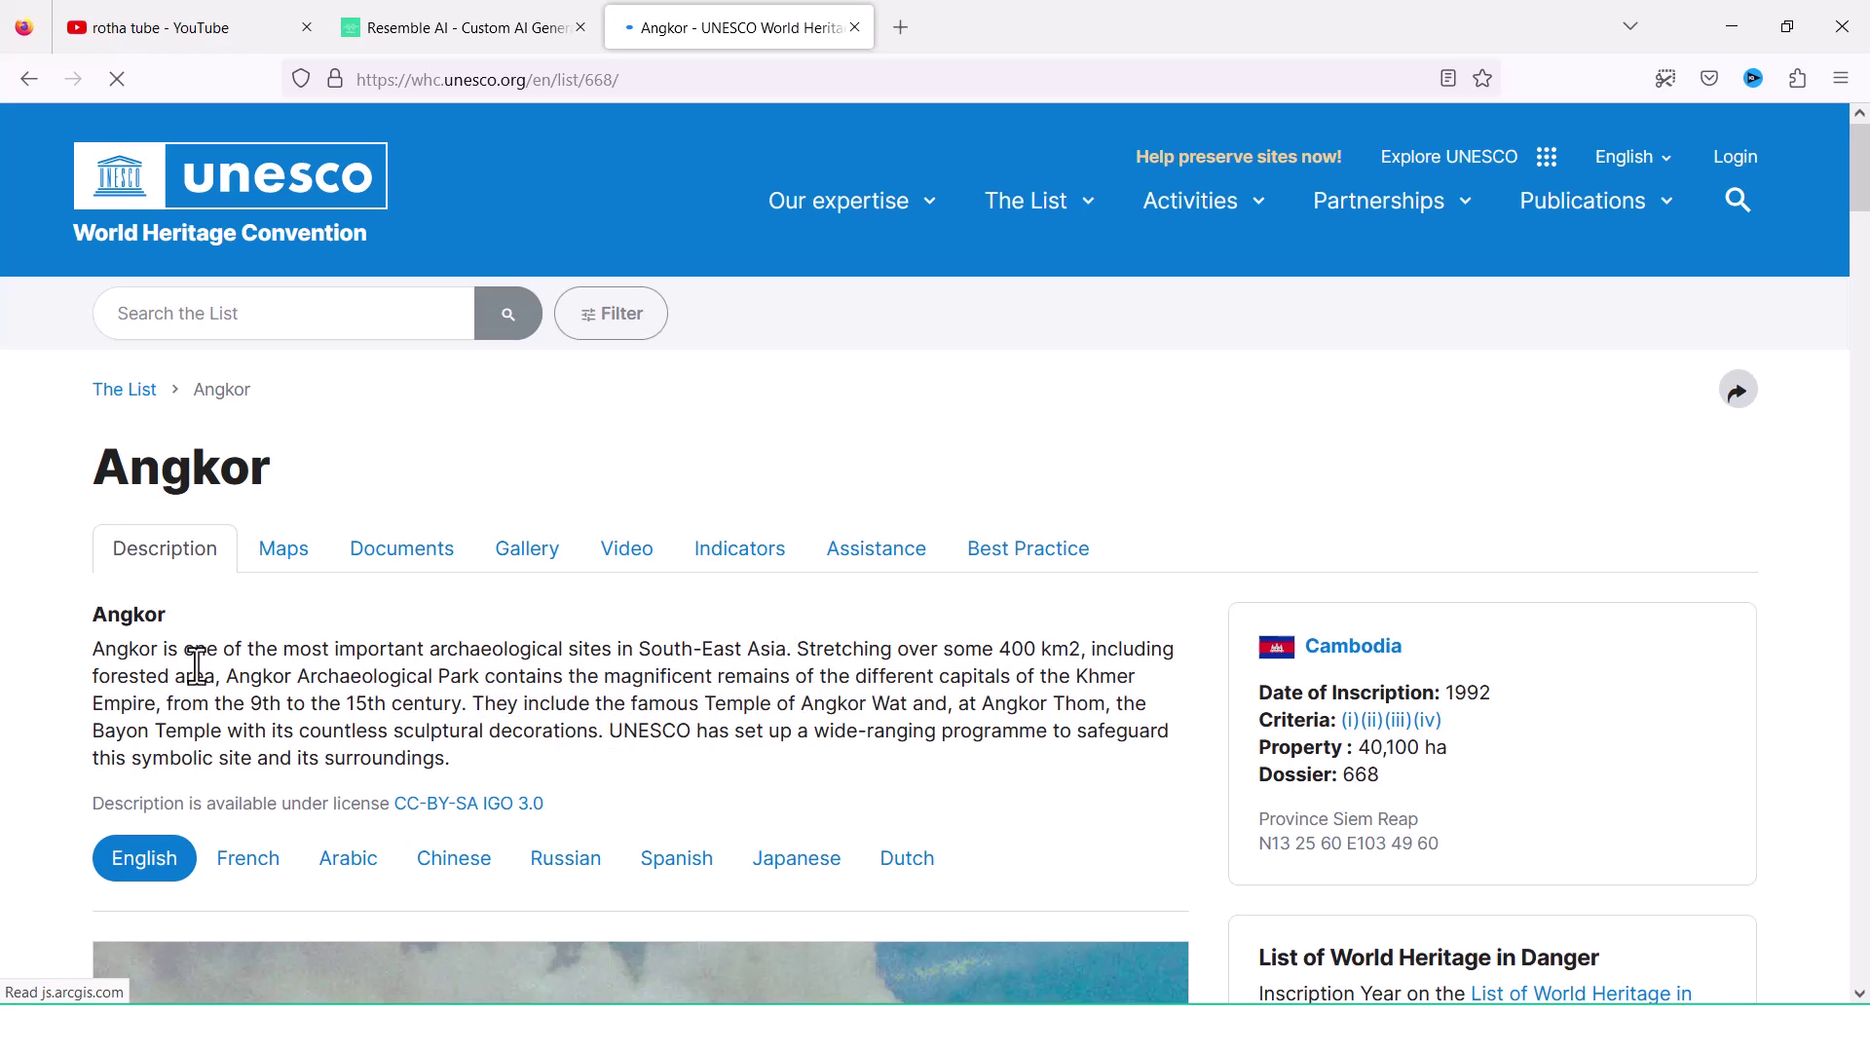
shift+click(93, 648)
right_click(137, 655)
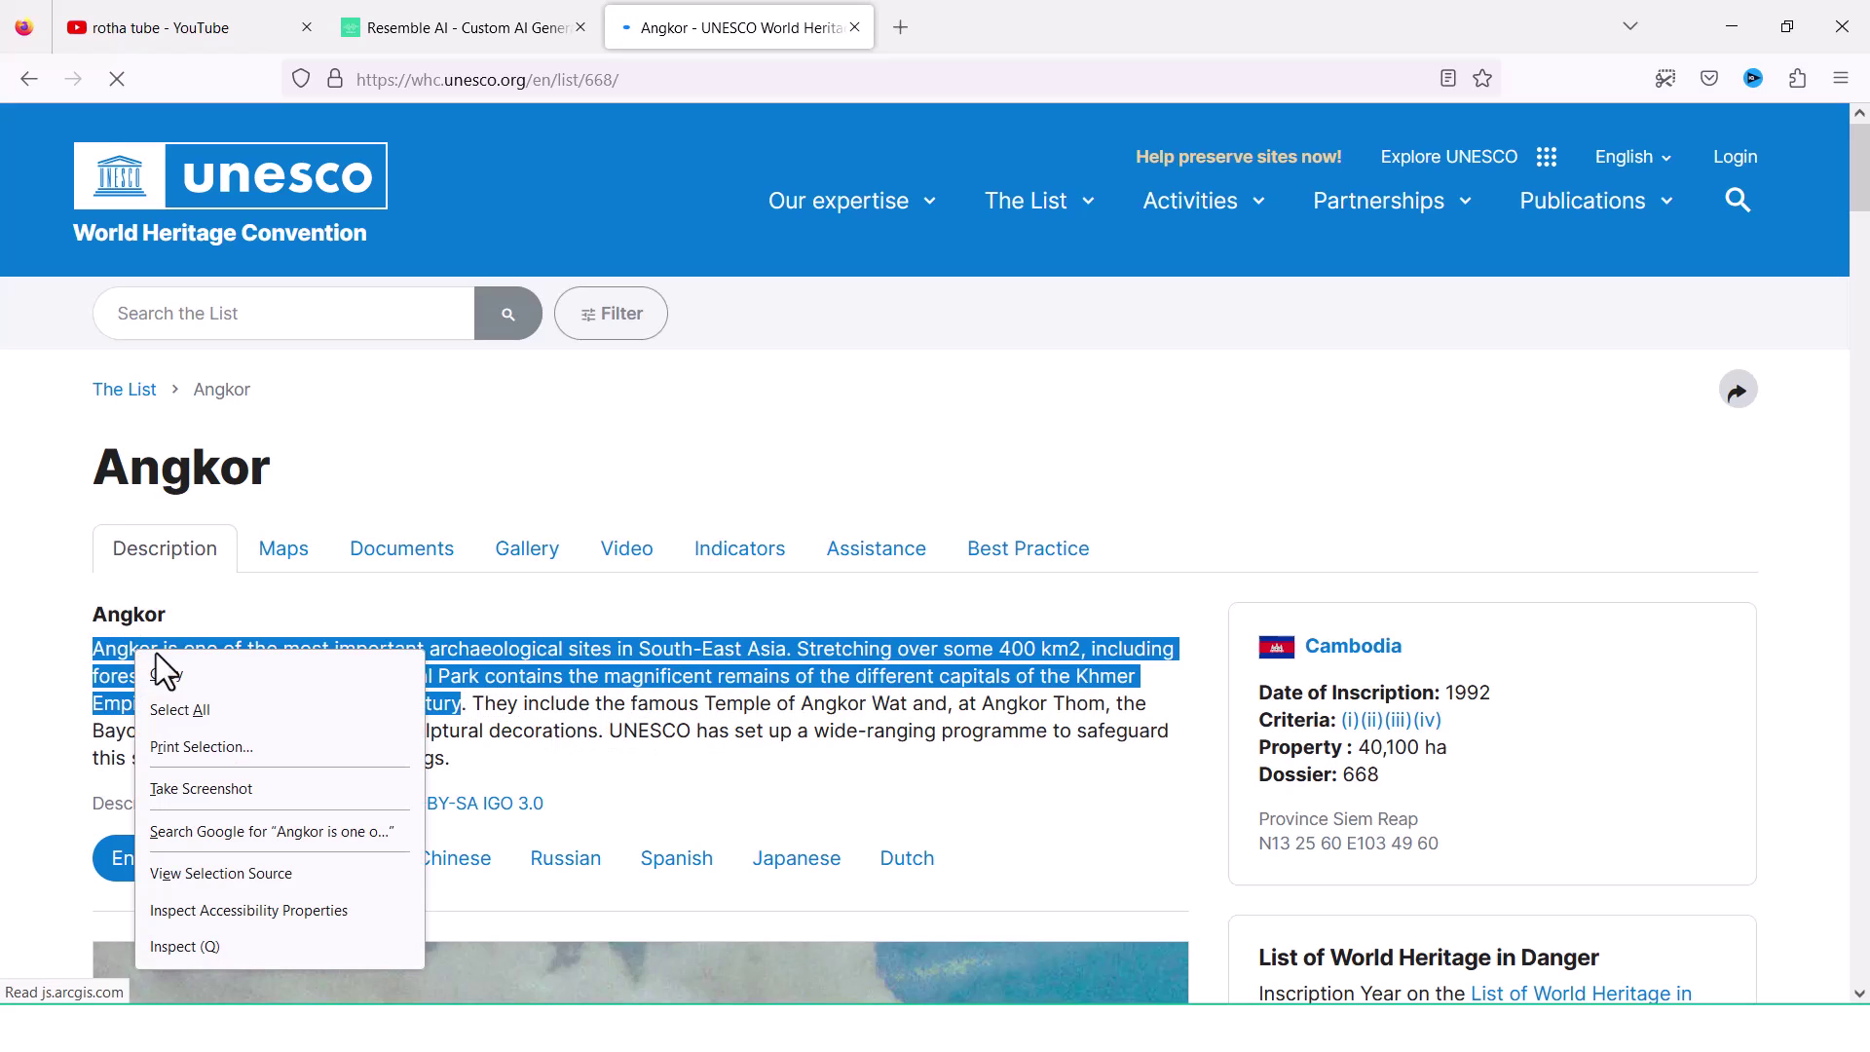
click(167, 674)
click(534, 24)
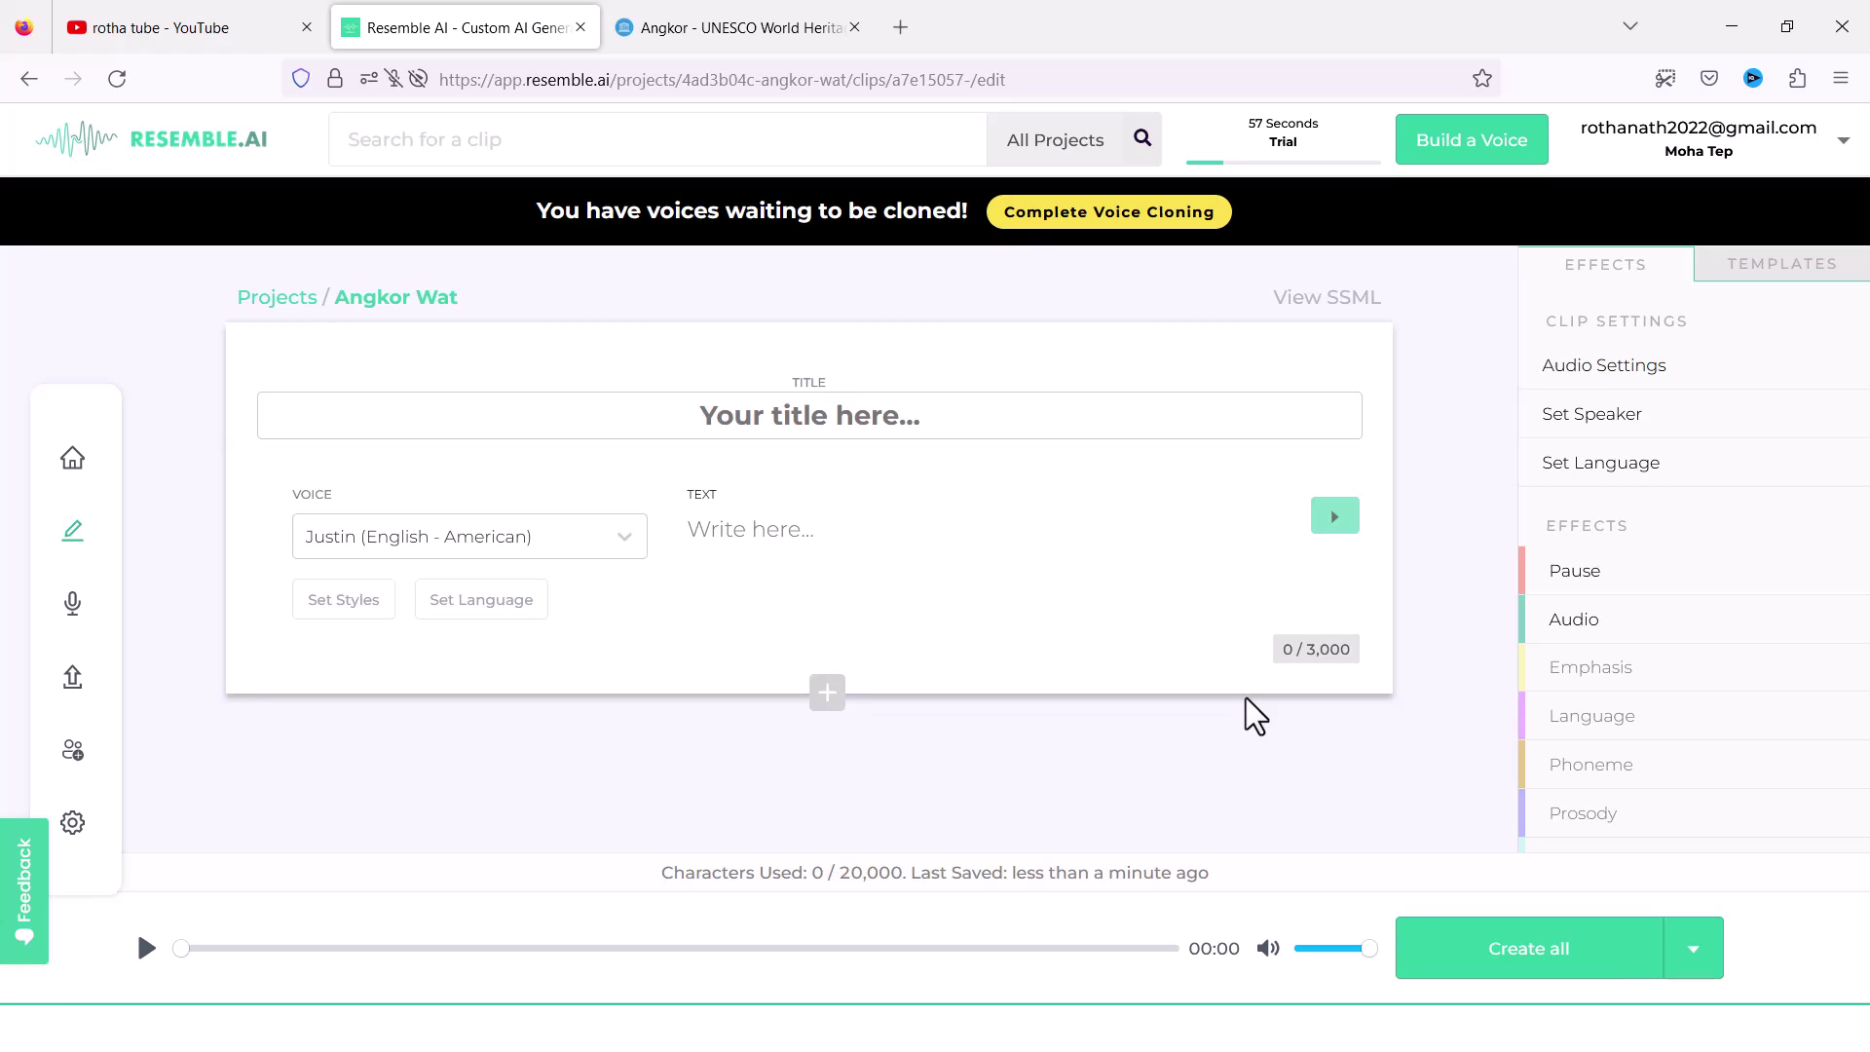
mouse_move(808, 555)
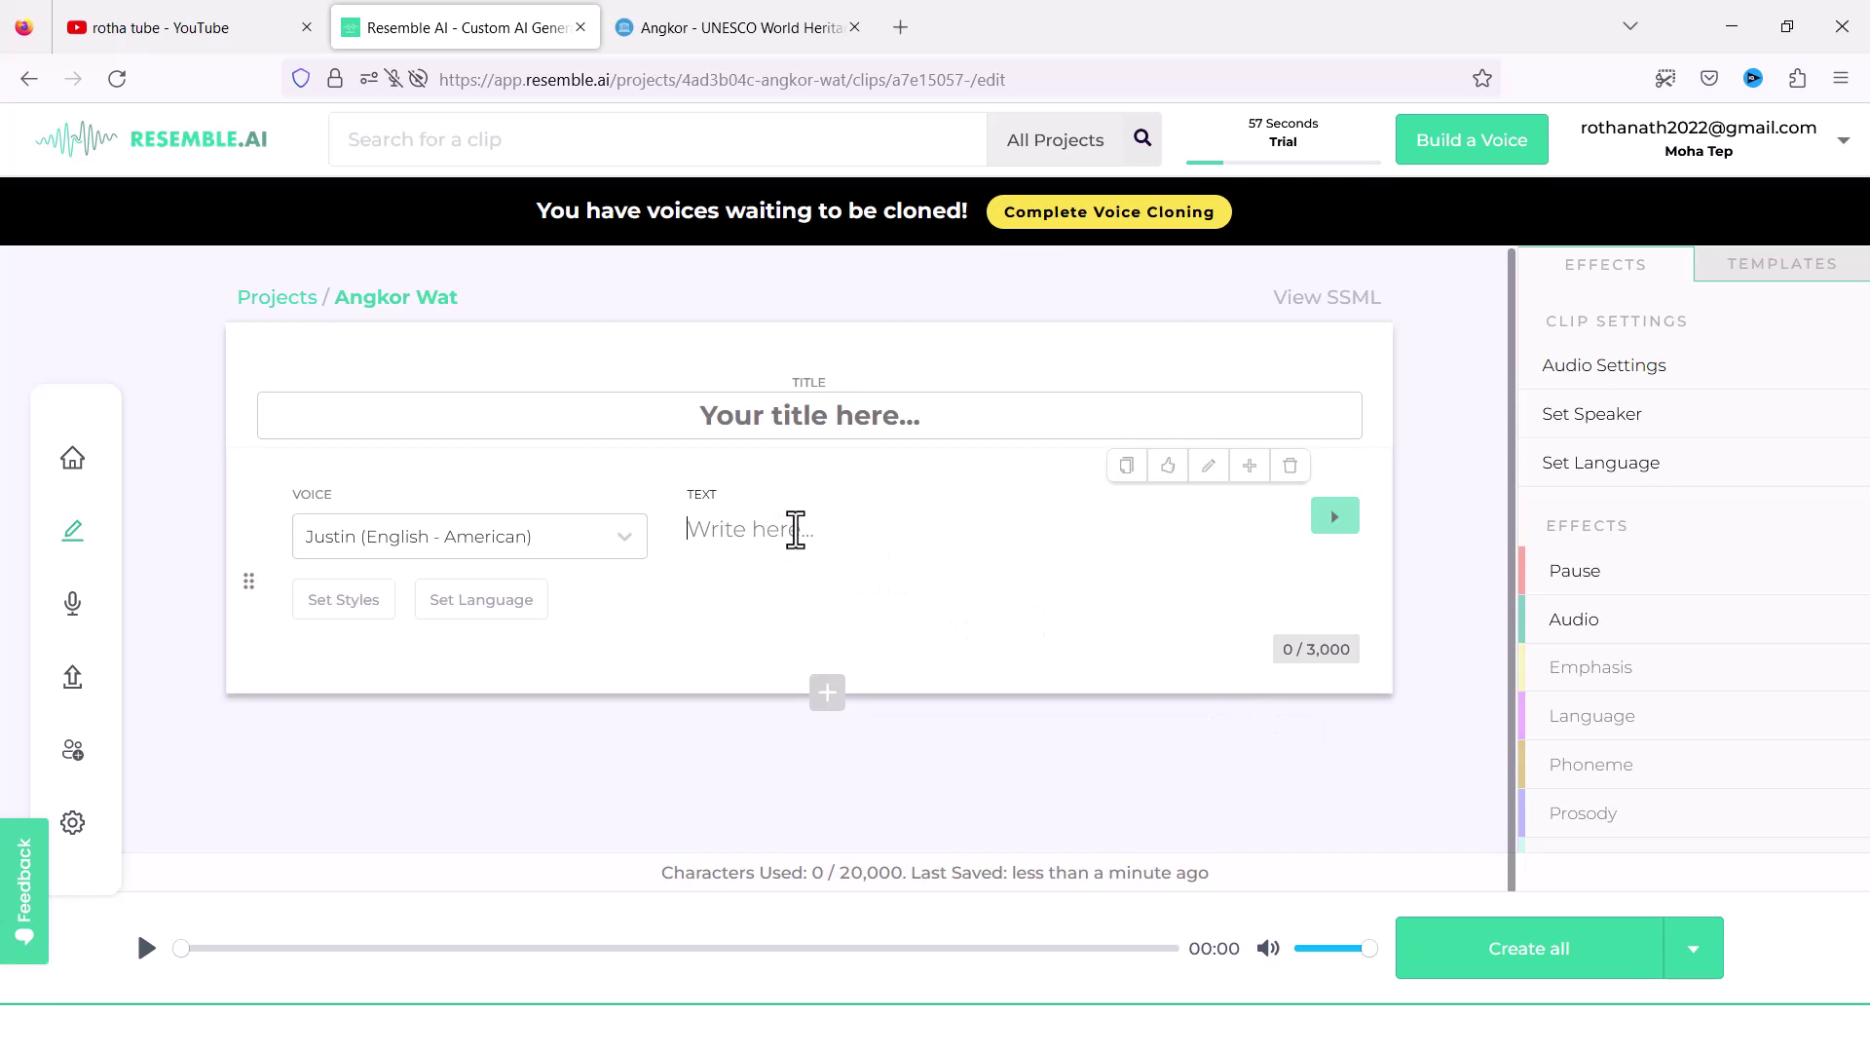
- Paste copied passages of the UNESCO Angkor description into the clip text
click(800, 531)
text(Angkor is one of the most important archaeological sites in South-East Asia. Stretching over some 400 km2, including forested area, Angkor Archaeological Park contains the magnificent remains of the different capitals of the Khmer Empire, from the 9th to the 15th century)
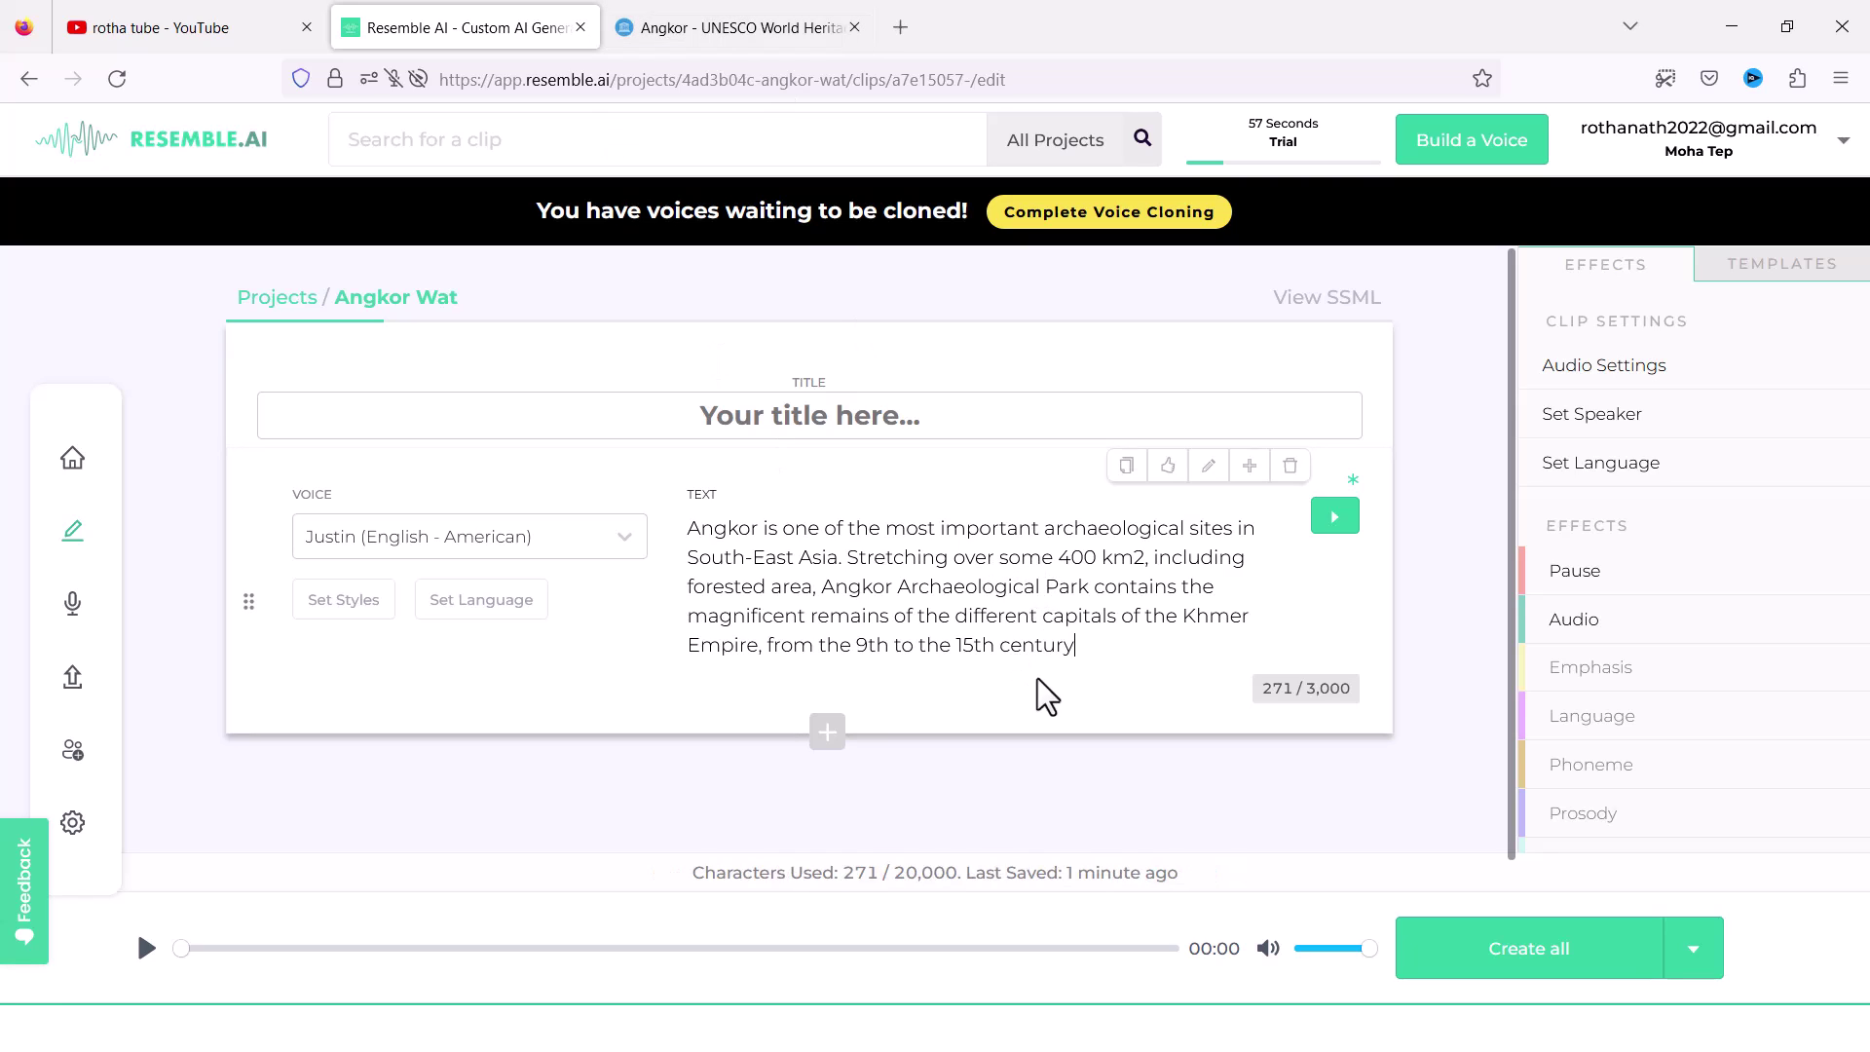
click(862, 21)
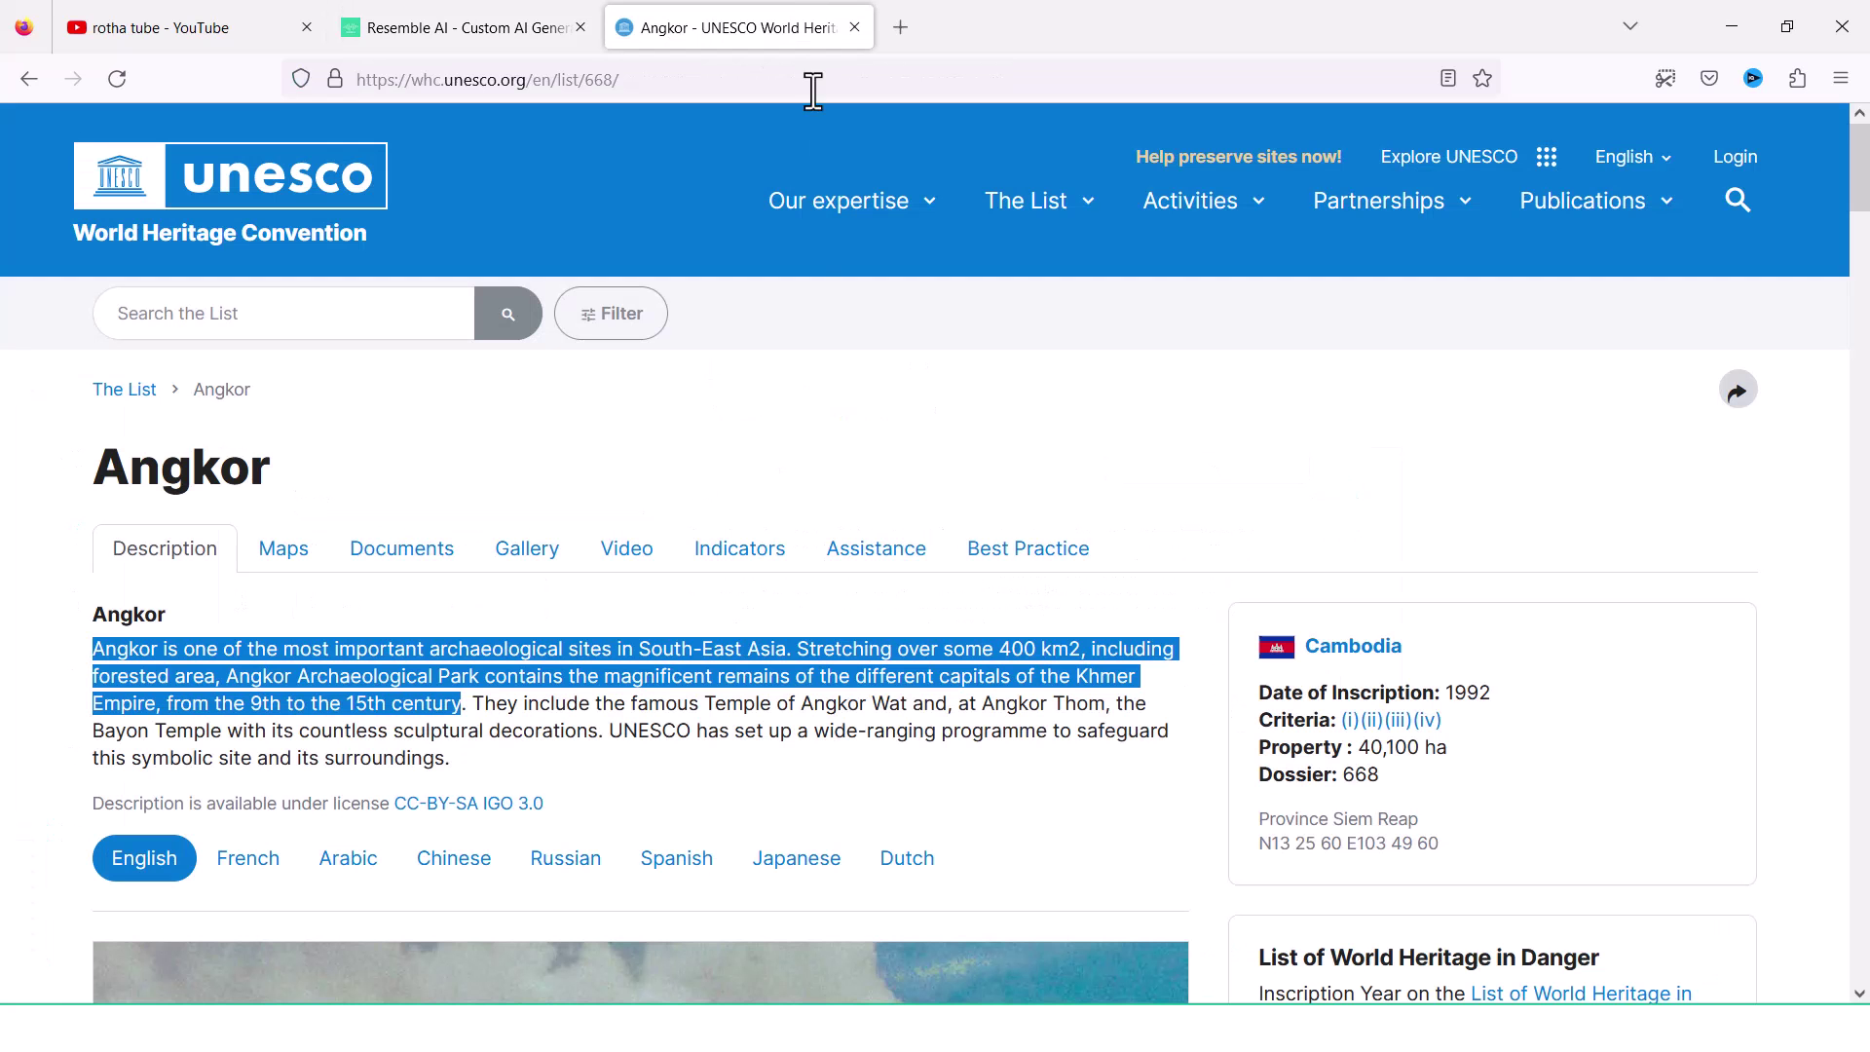
mouse_move(492, 760)
mouse_down()
mouse_move(458, 726)
mouse_move(473, 703)
mouse_up()
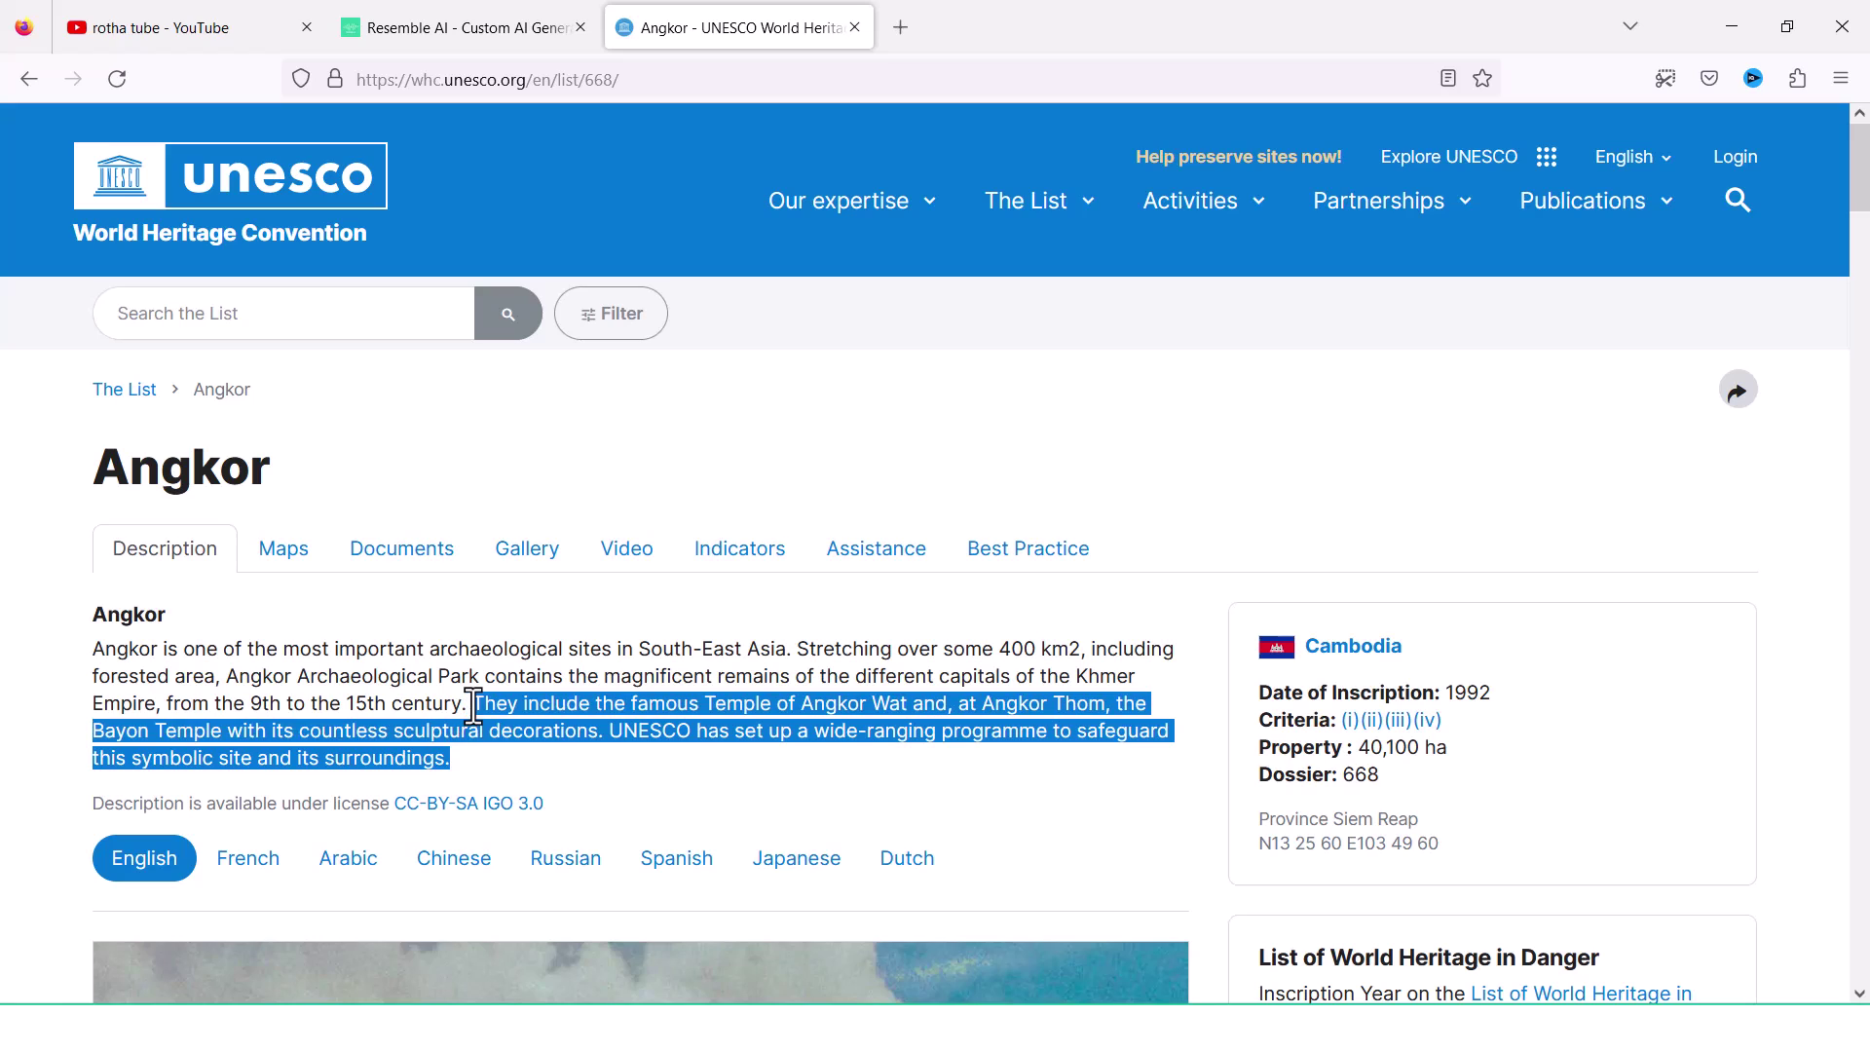
click(458, 27)
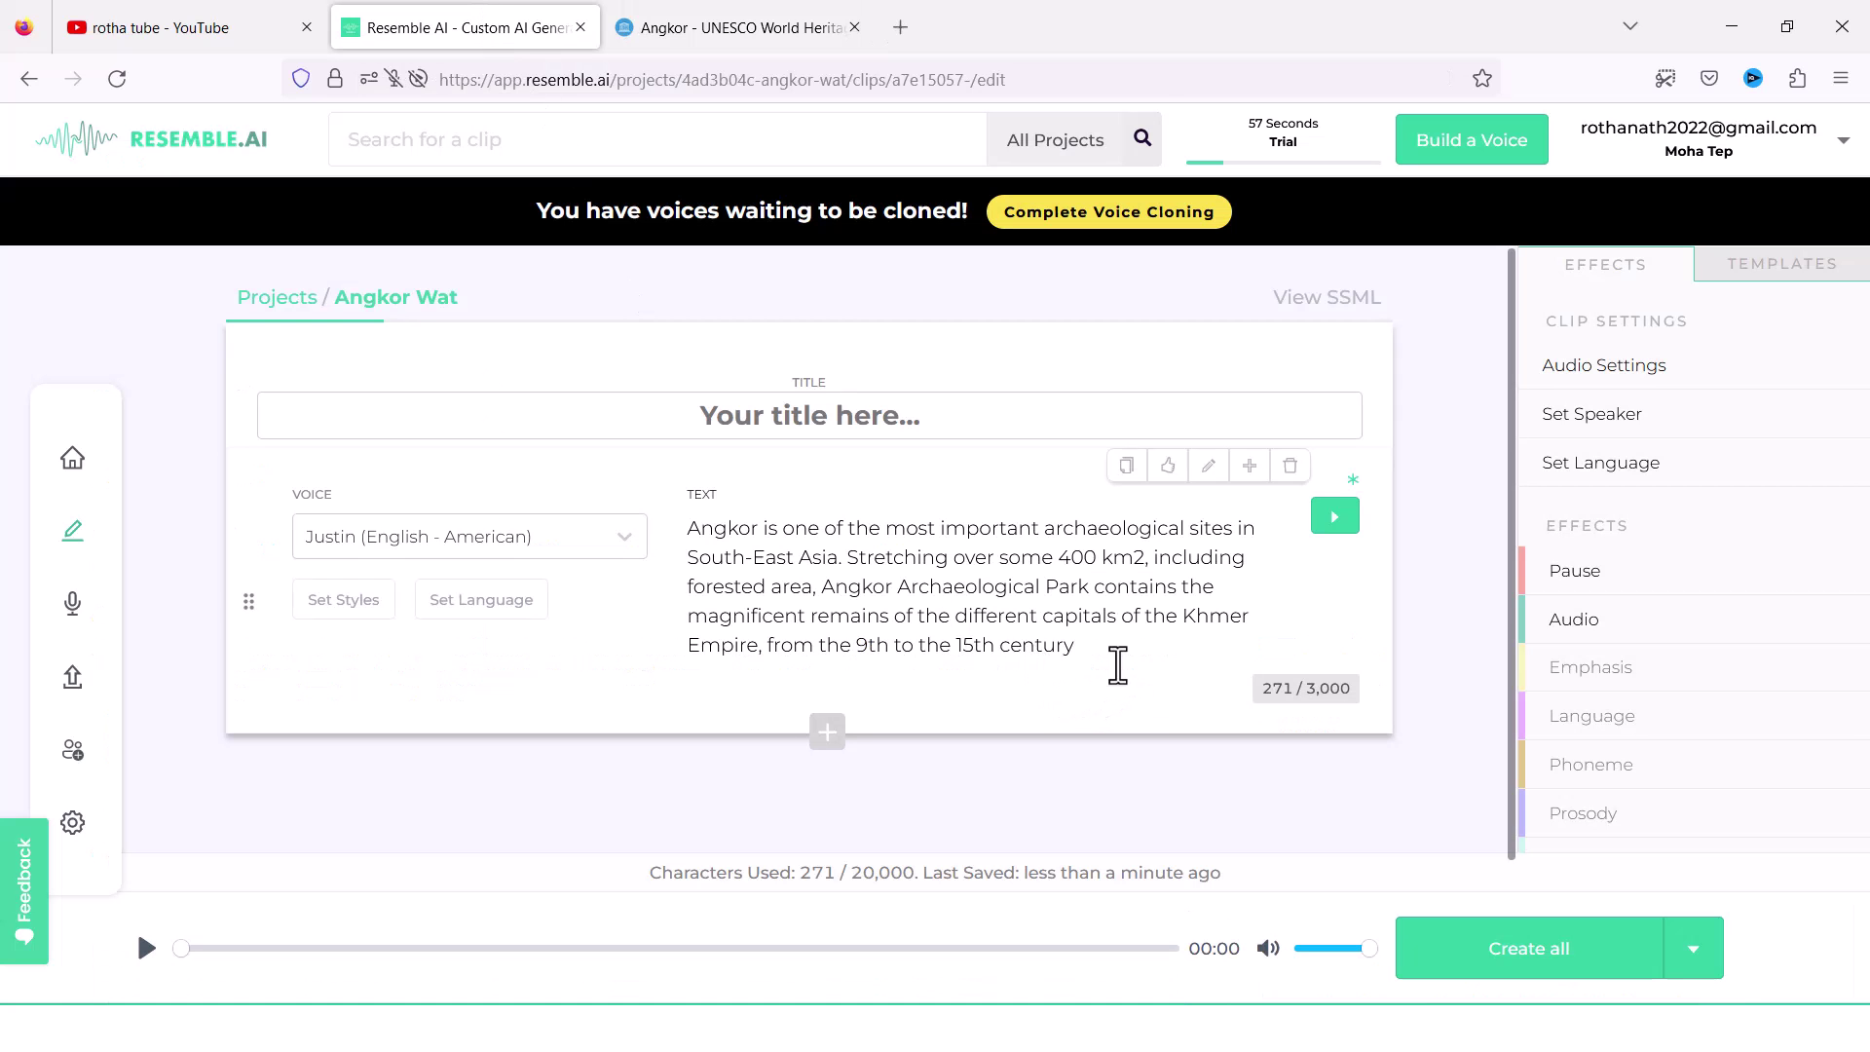
text(They include the famous Temple of Angkor Wat and, at Angkor Thom, the Bayon Temple with its countless sculptural decorations. UNESCO has set up a wide-ranging programme to safeguard this symbolic site and its surroundings.)
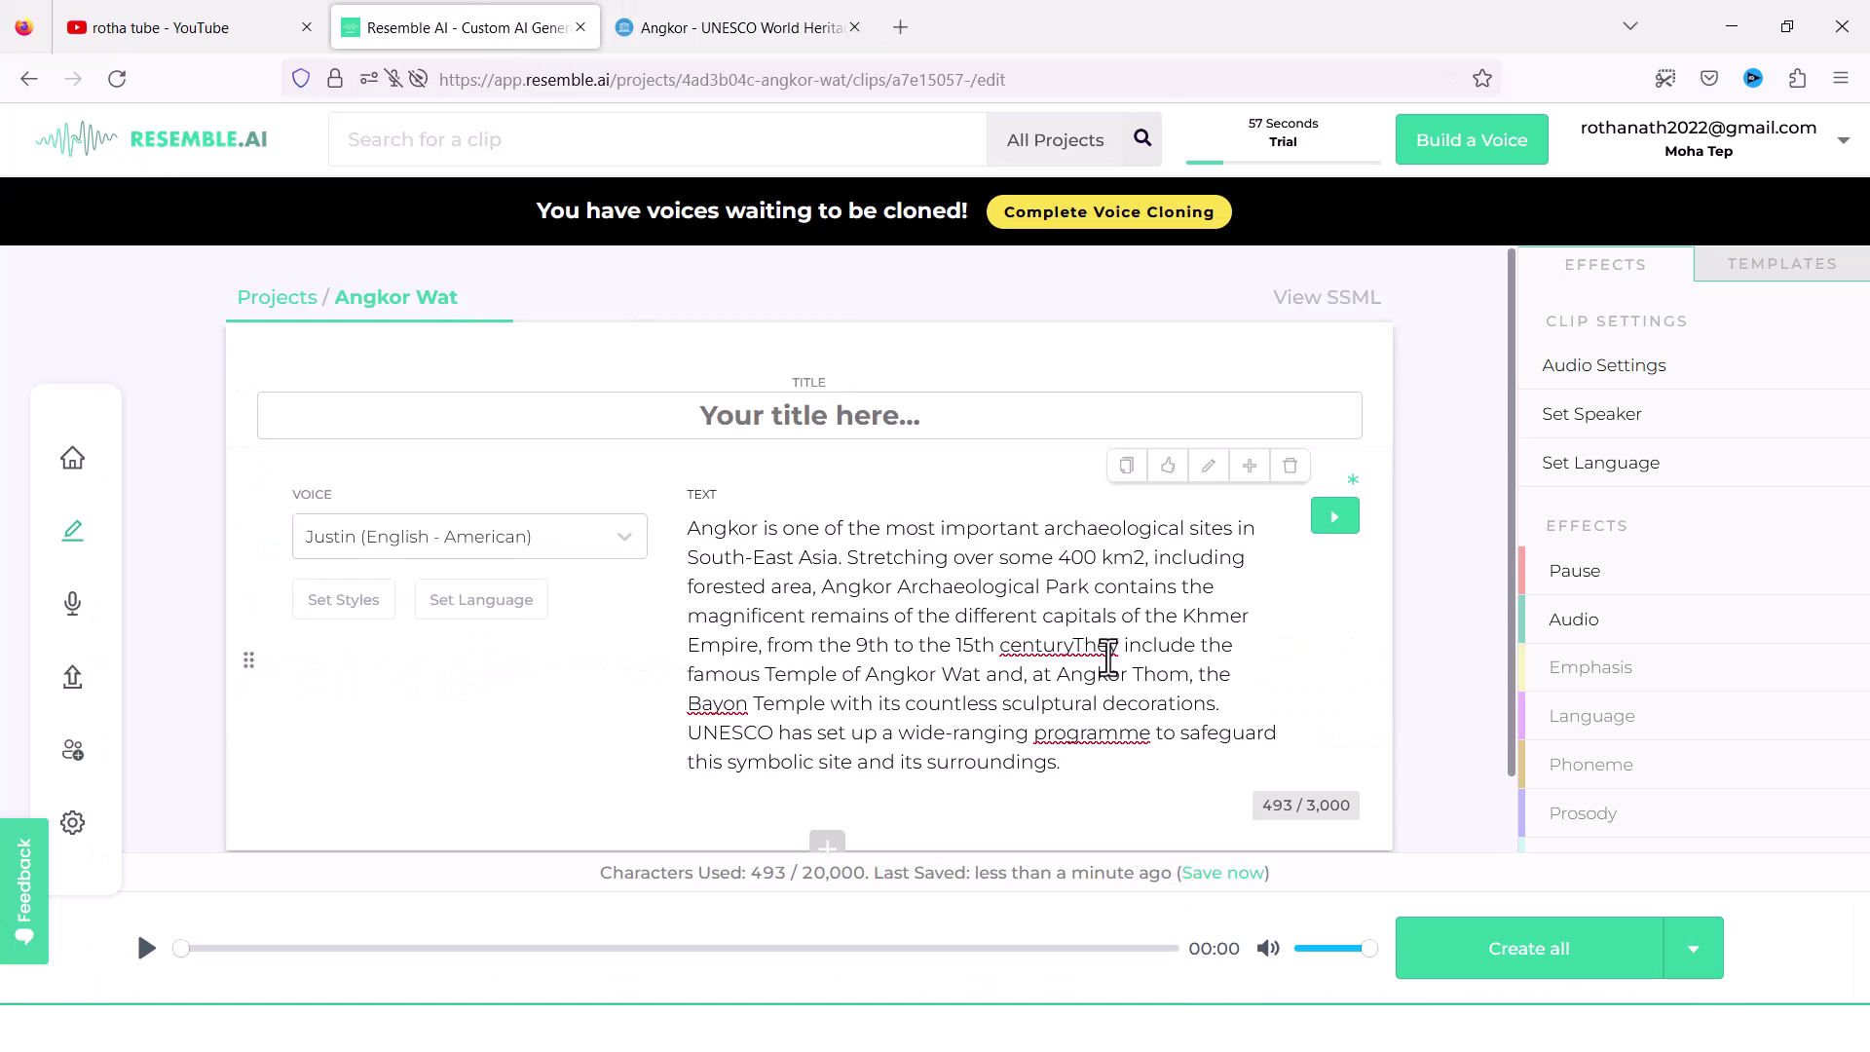
- Replace the clip text with the full UNESCO Angkor paragraph, 495 characters
click(721, 21)
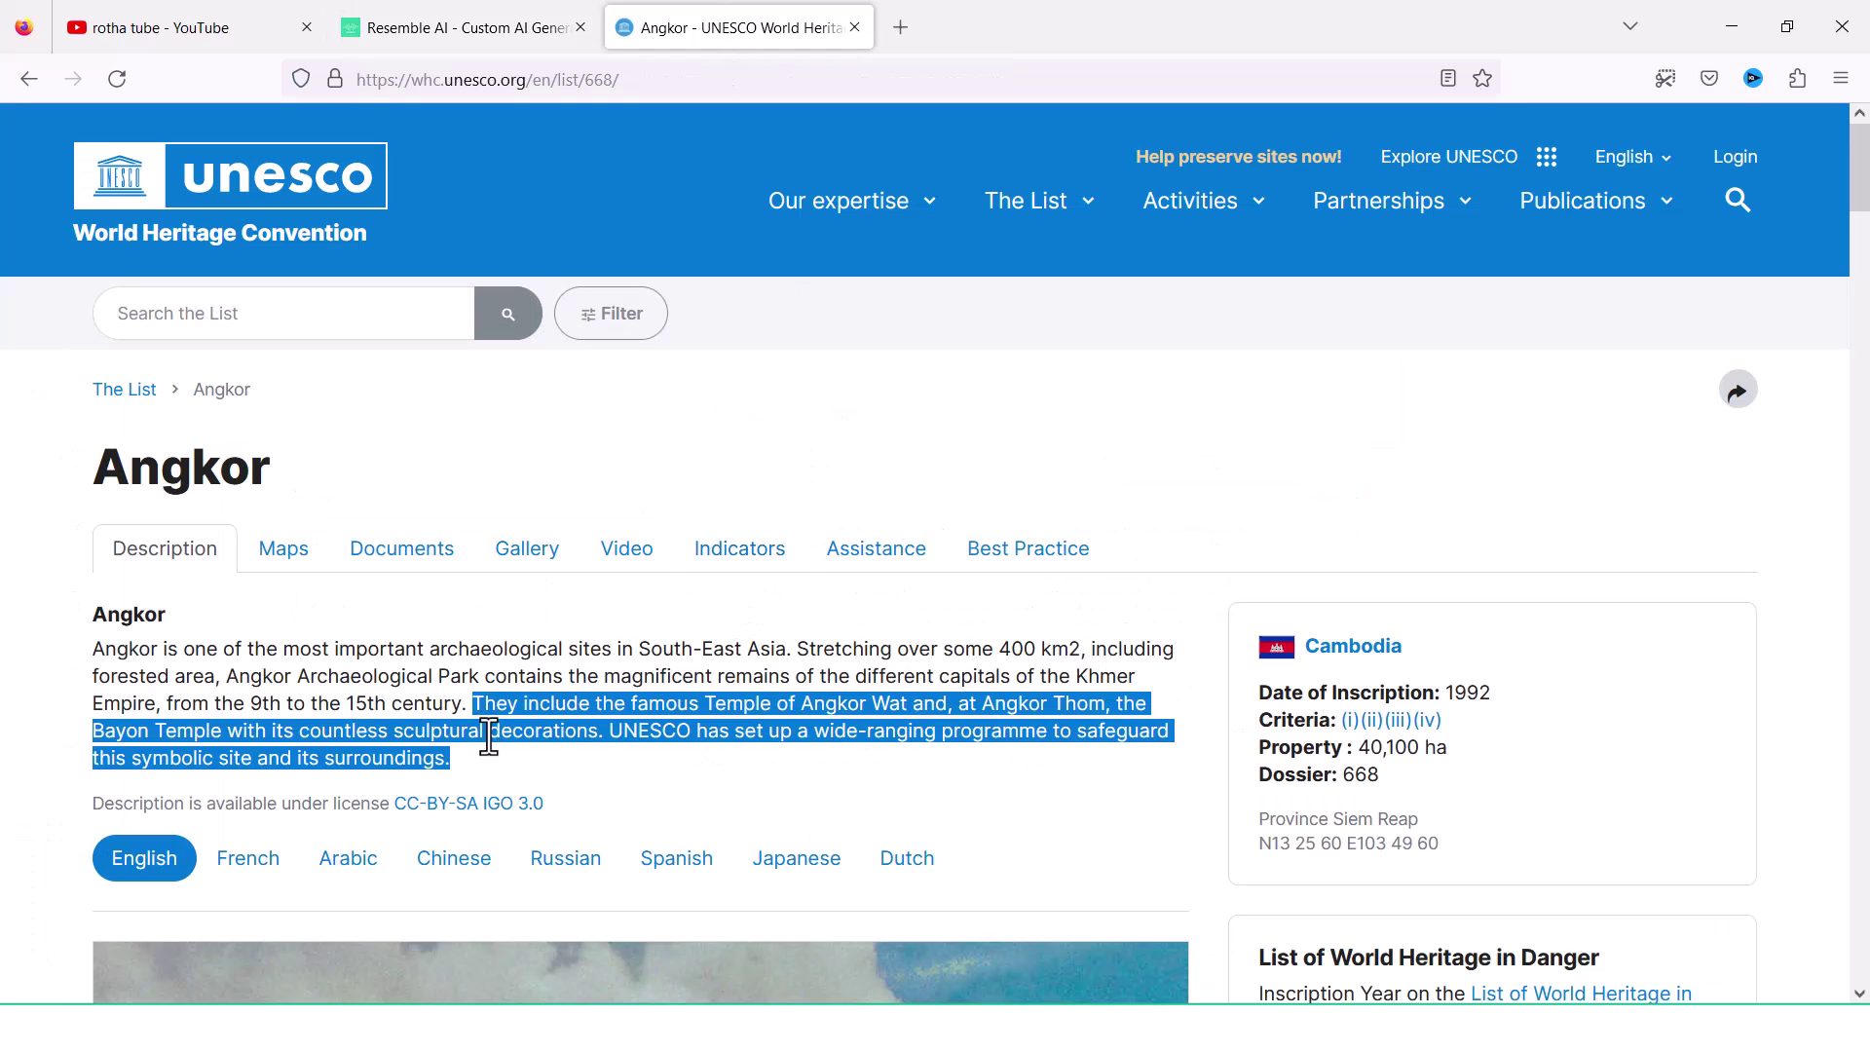
drag(458, 760, 94, 651)
key(ctrl+c)
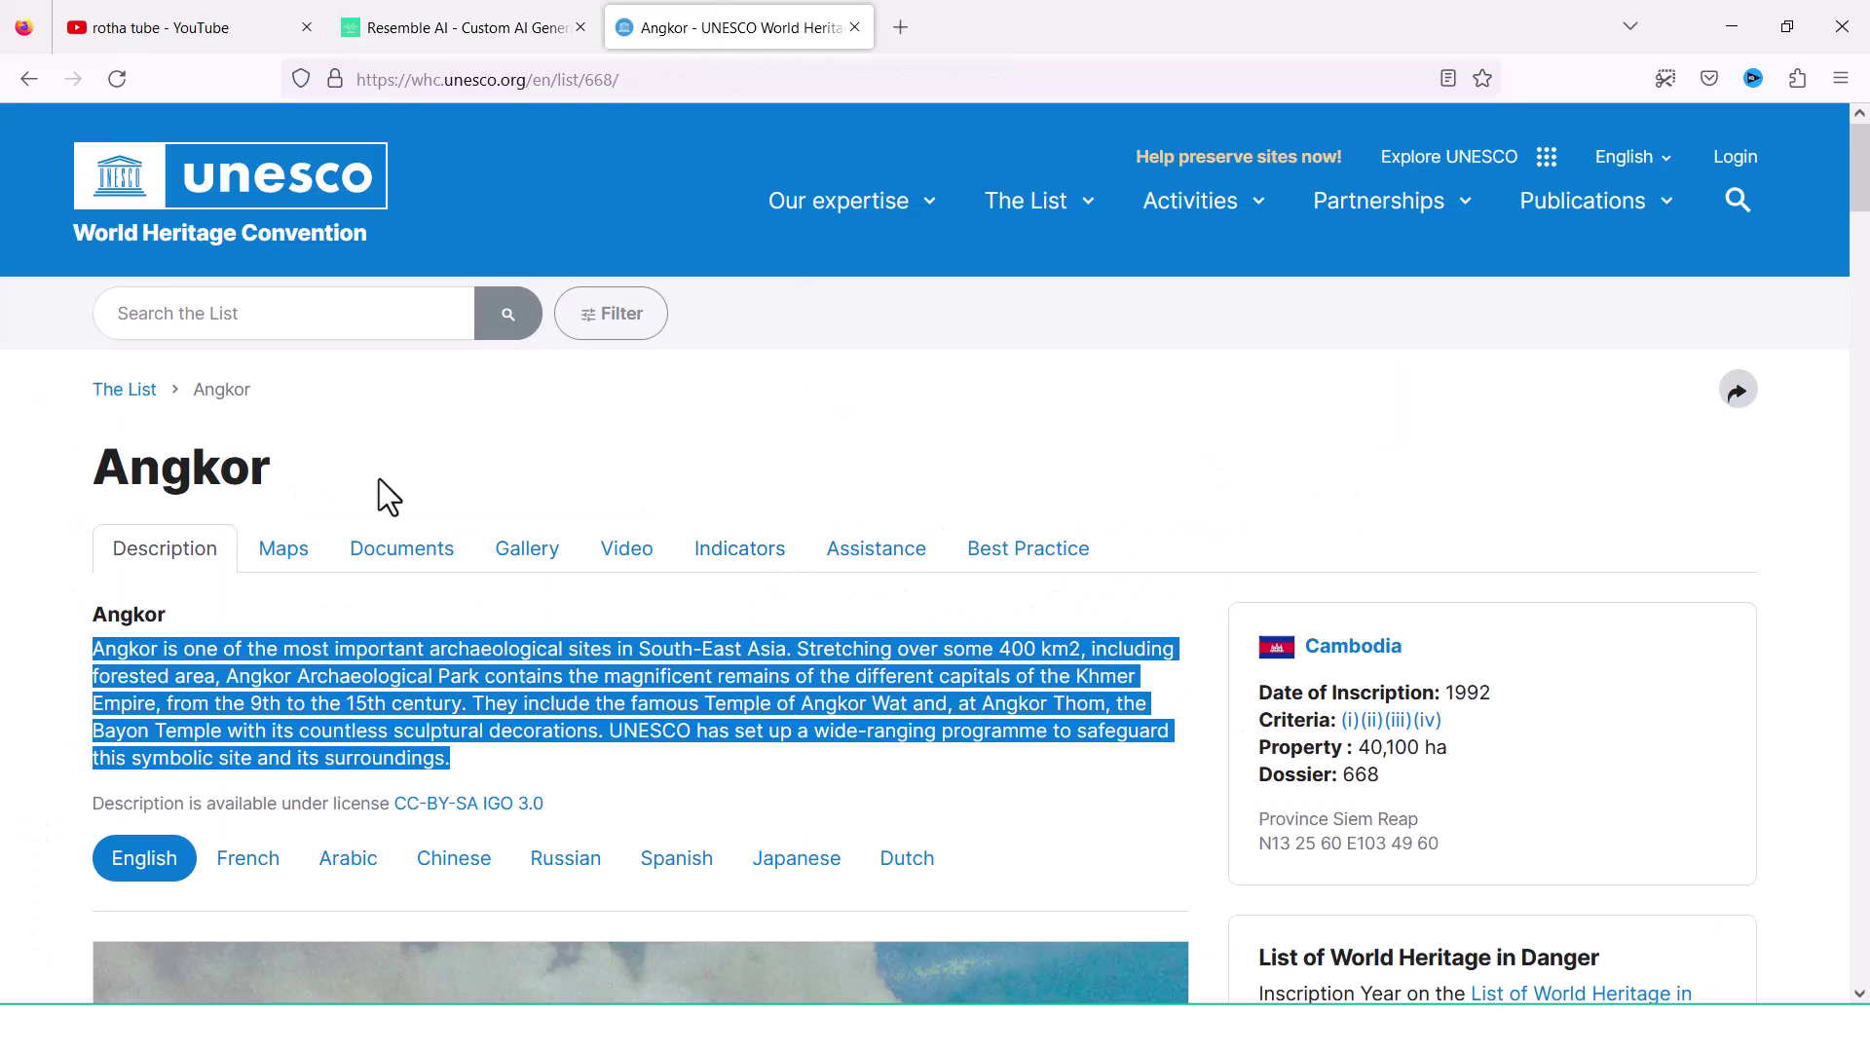
click(466, 19)
key(ctrl+a)
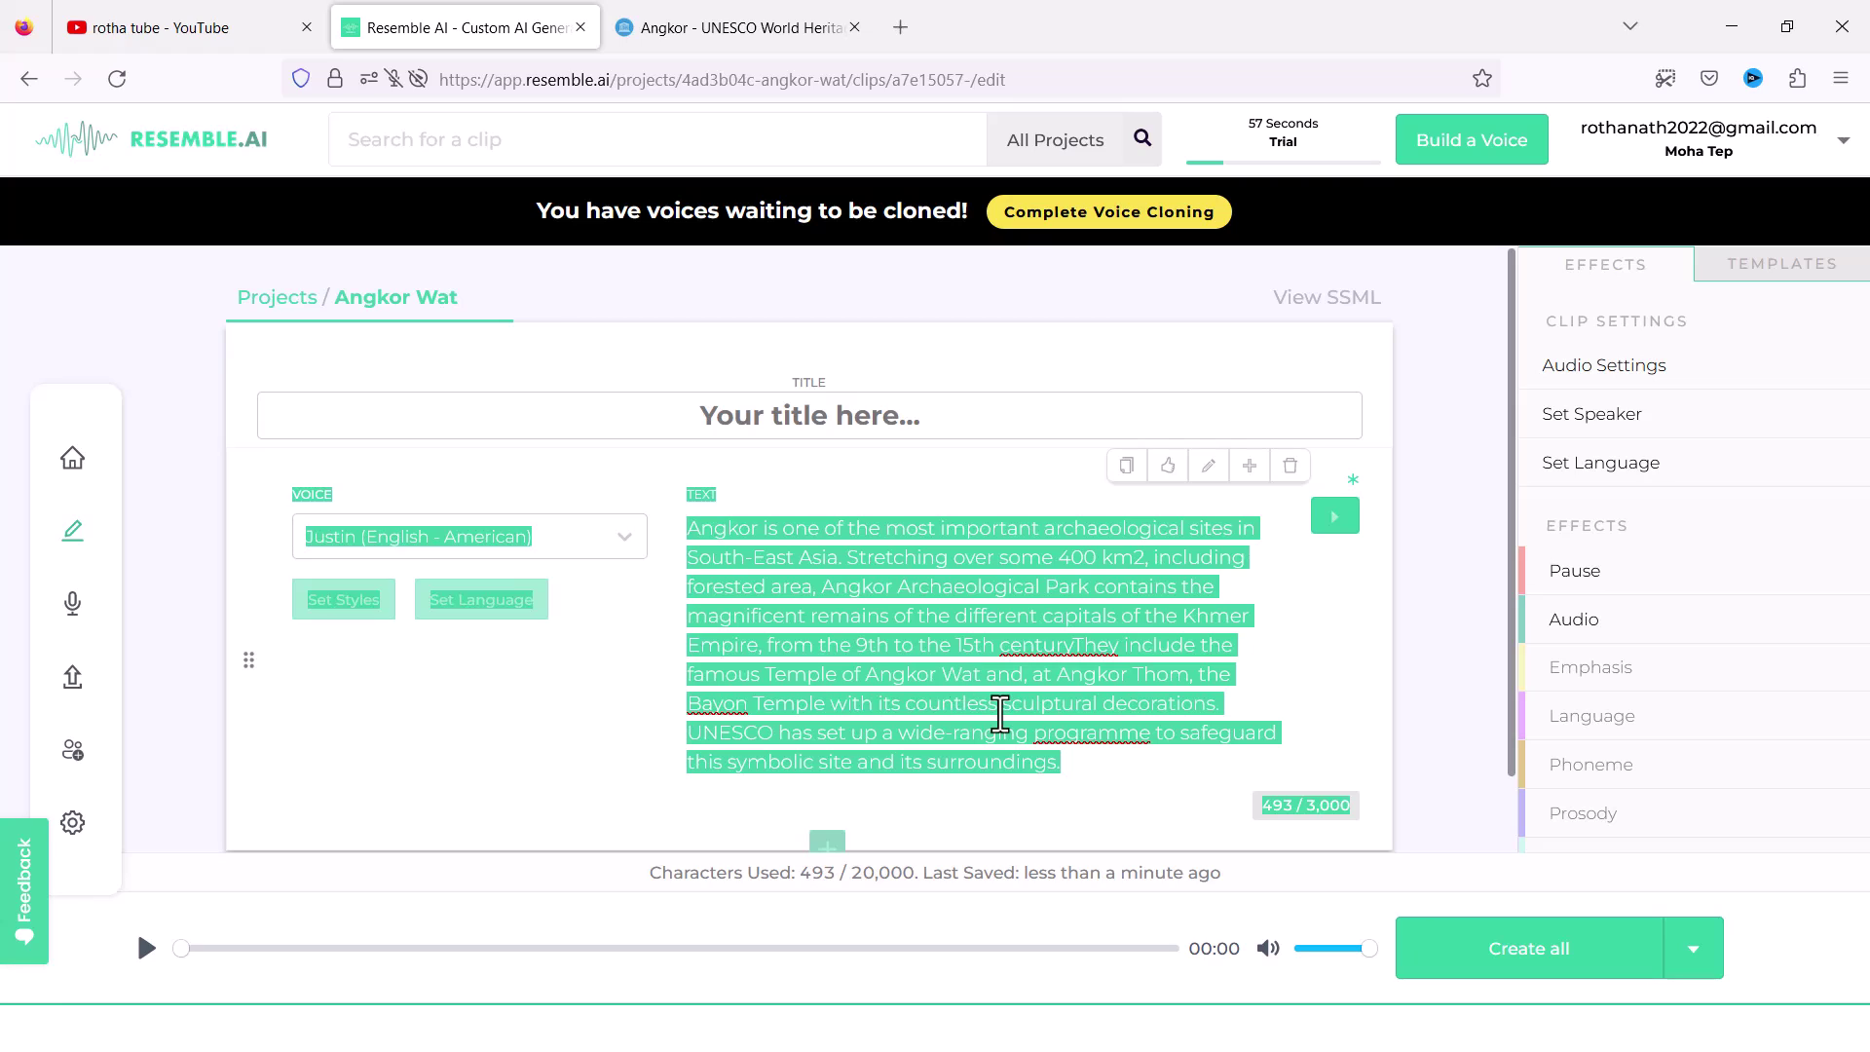
drag(1095, 786, 690, 531)
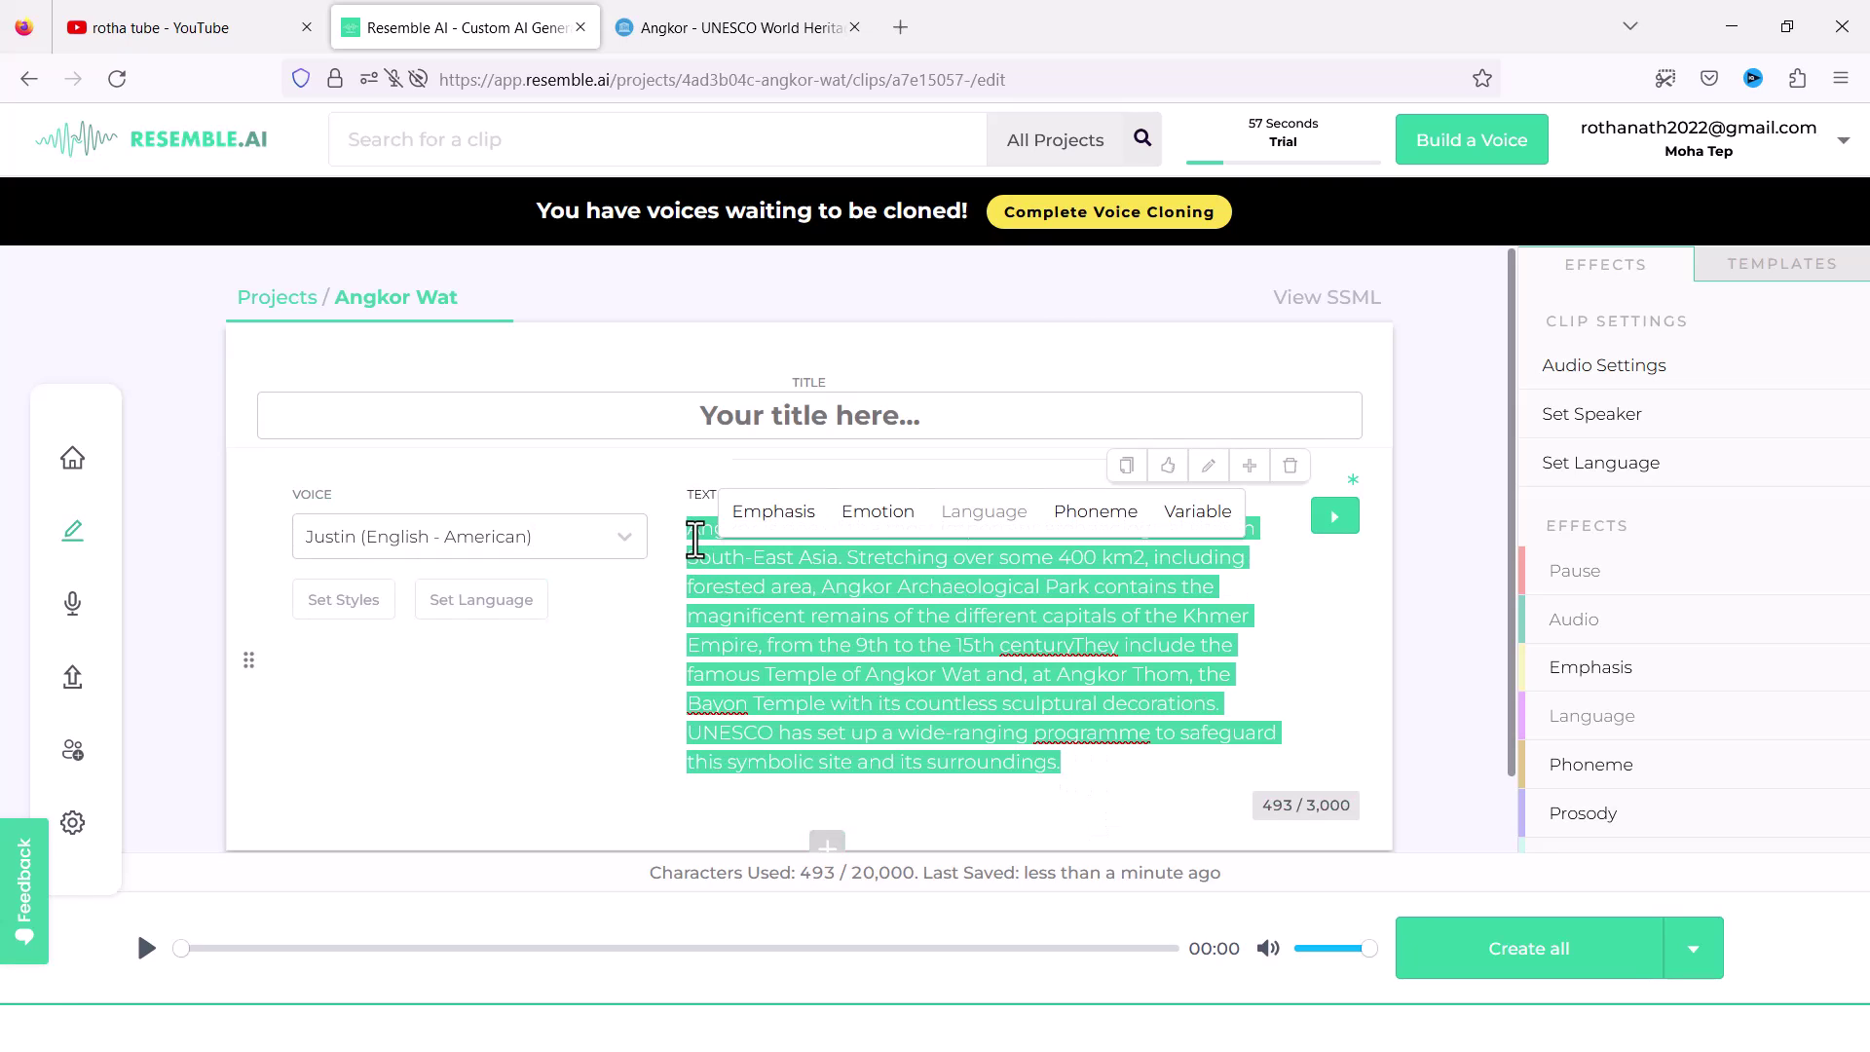
key(BackSpace)
key(ctrl+v)
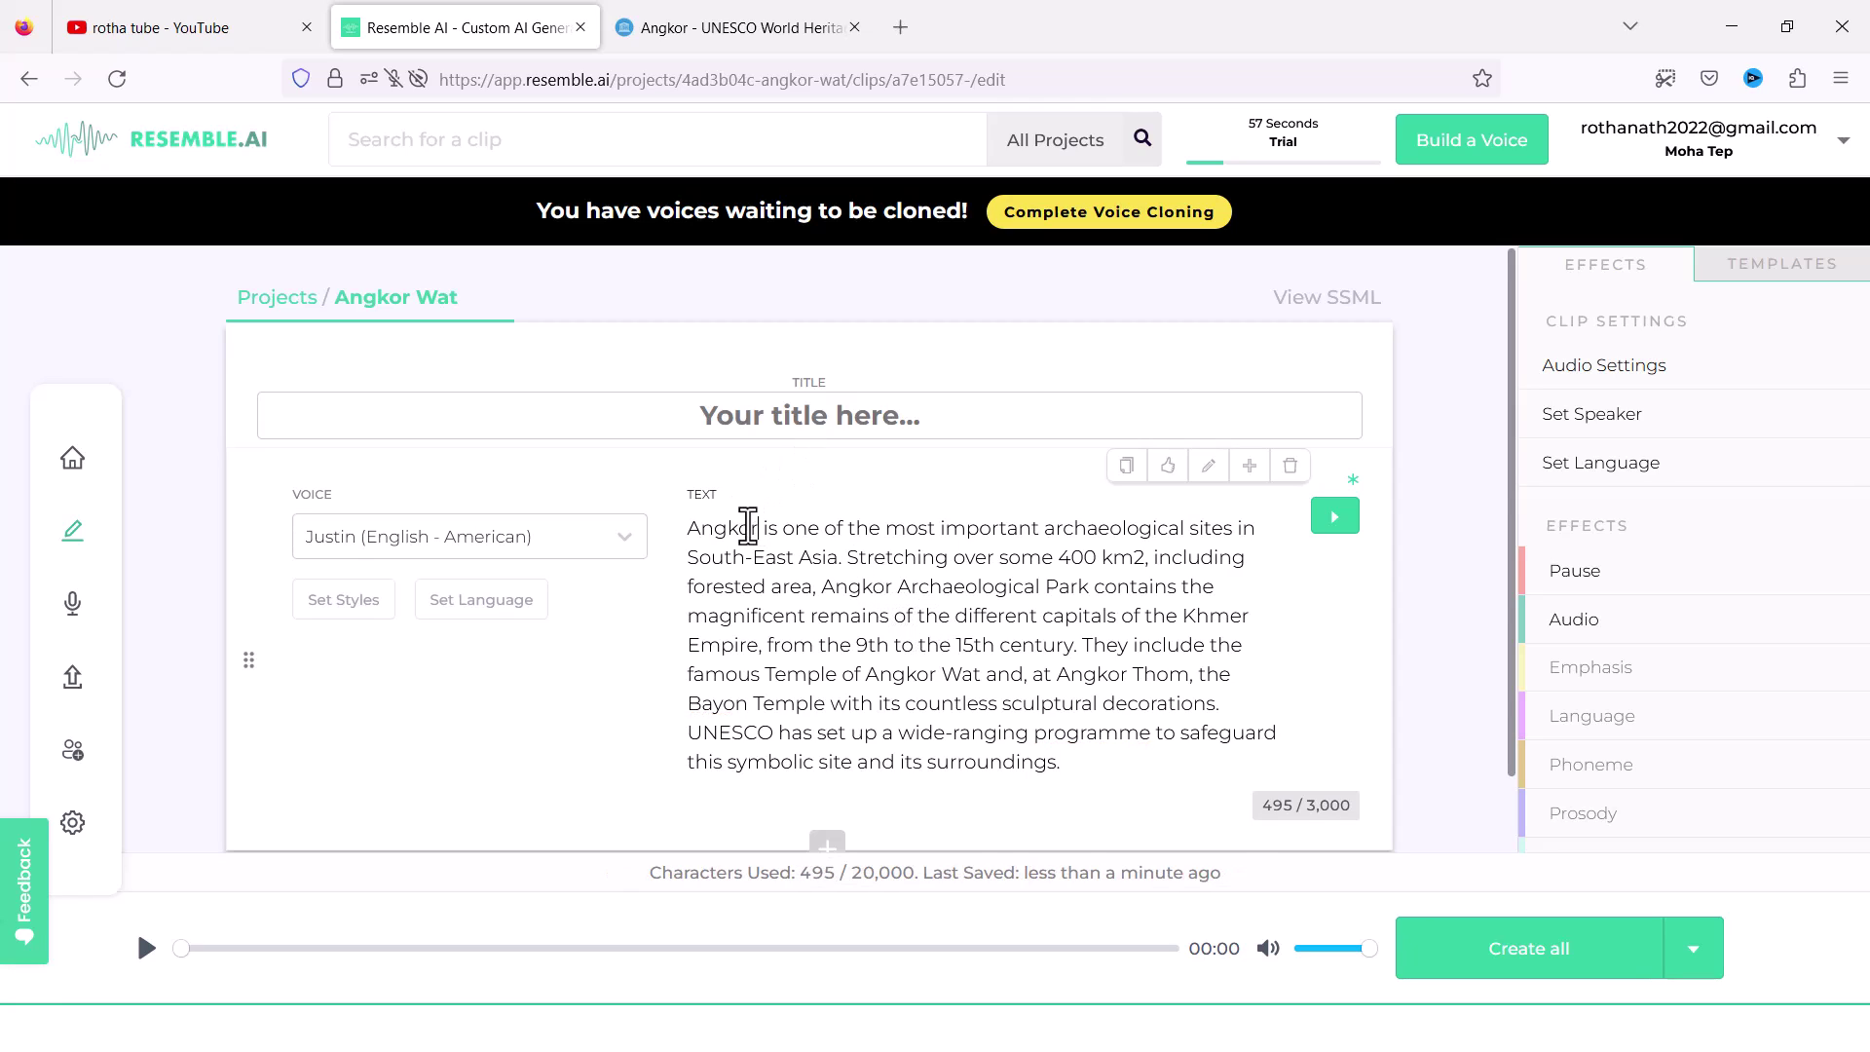
- Title the clip 'Angkor'
double_click(748, 526)
click(868, 423)
text(Angkor)
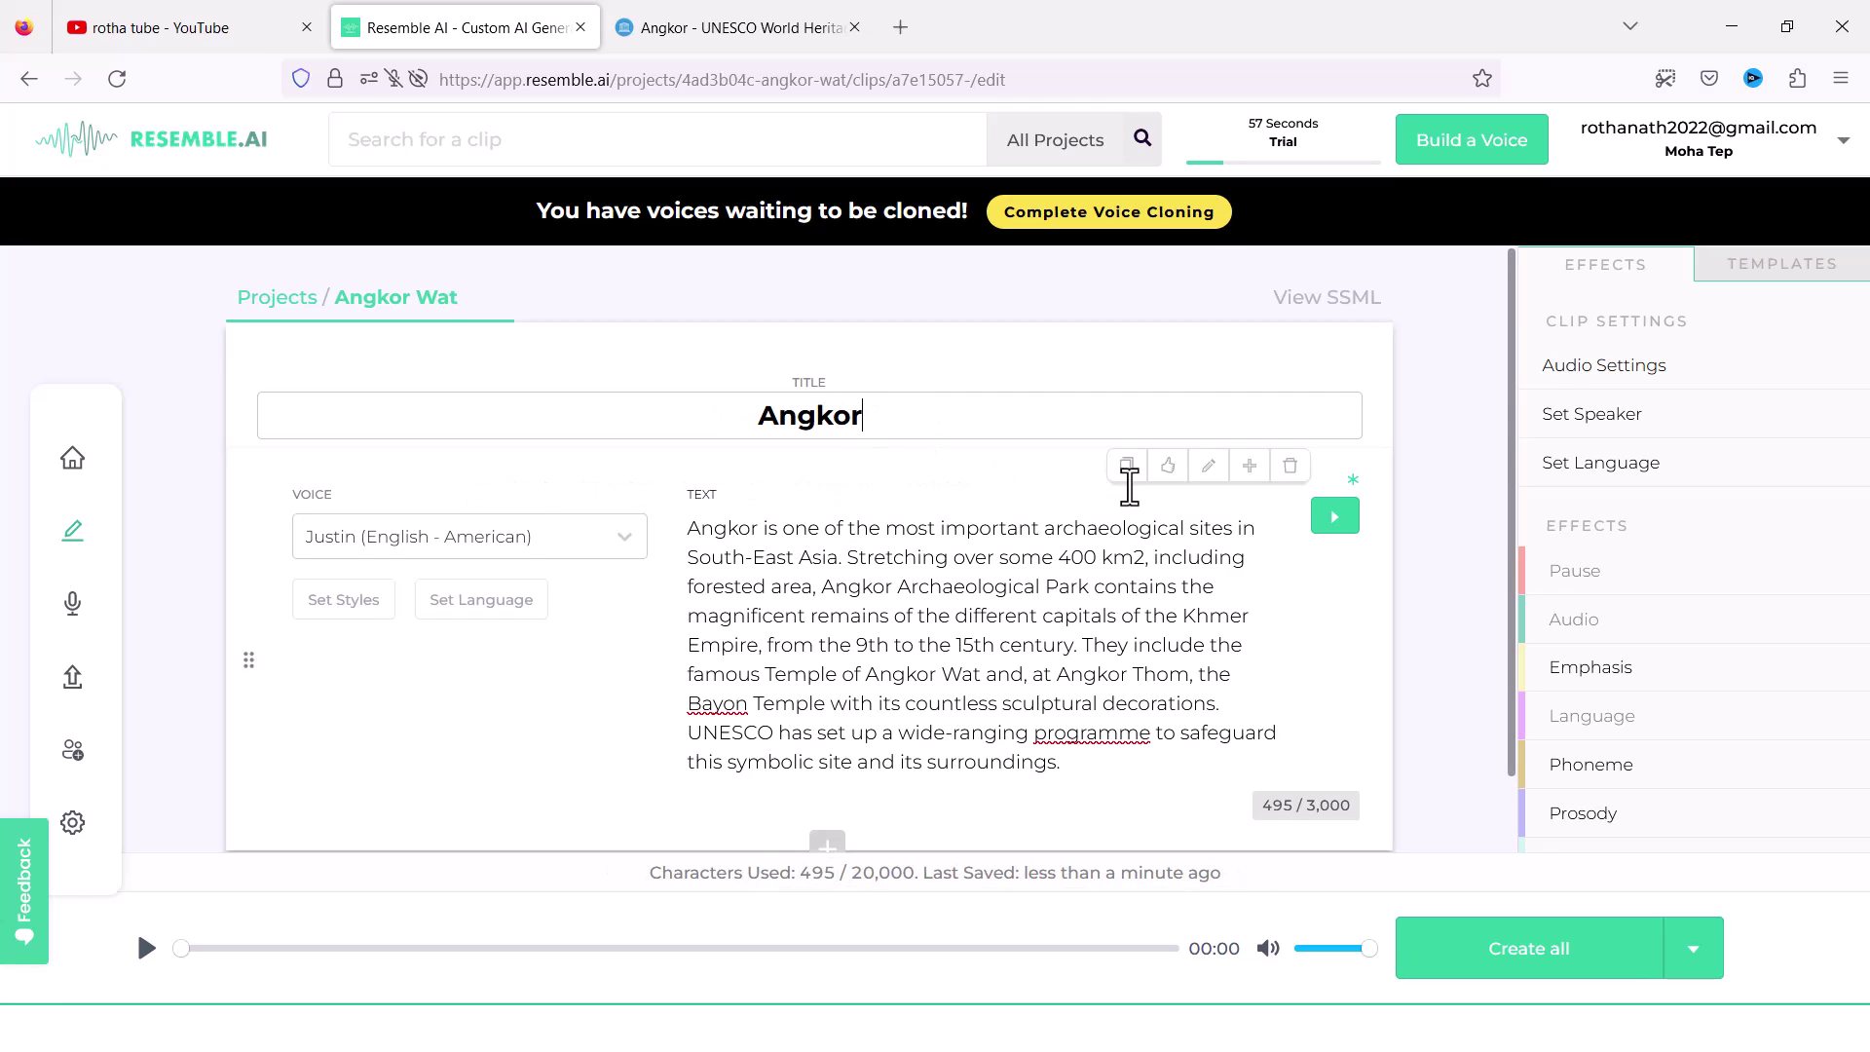
scroll(1174, 667, down, 2)
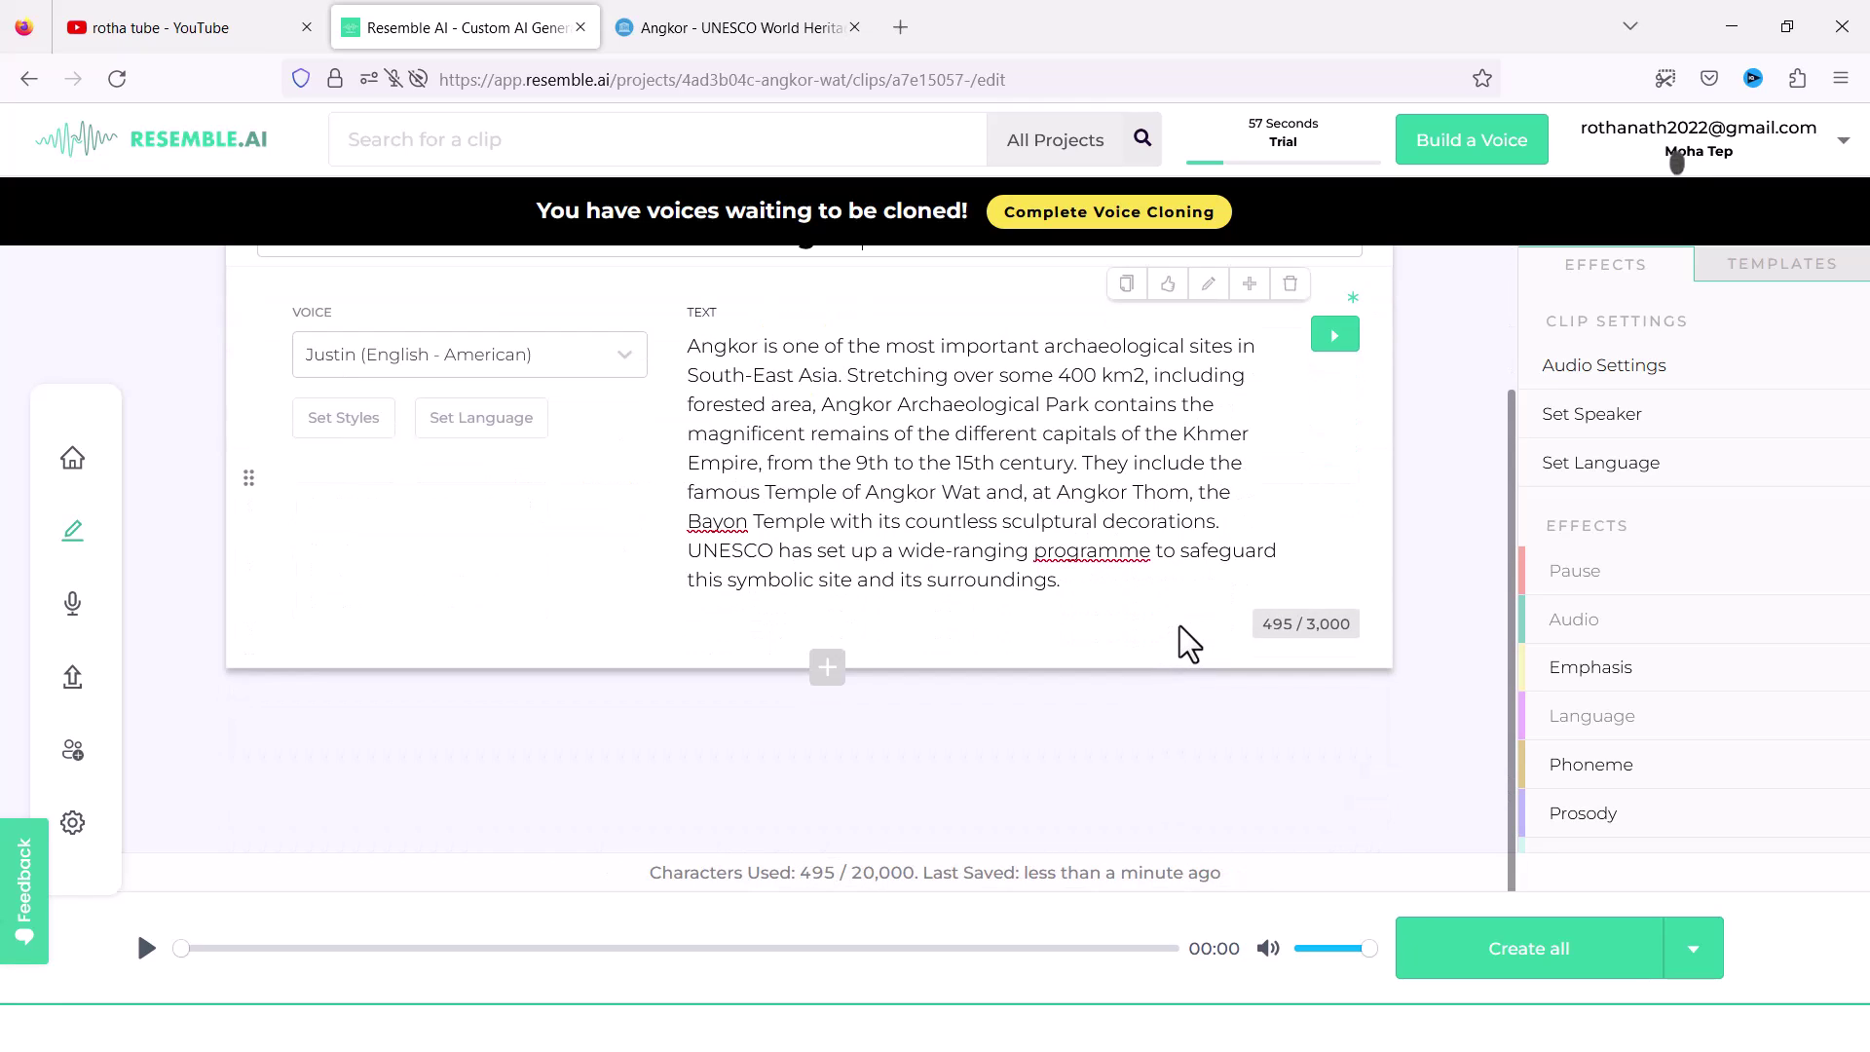
scroll(1179, 625, up, 1)
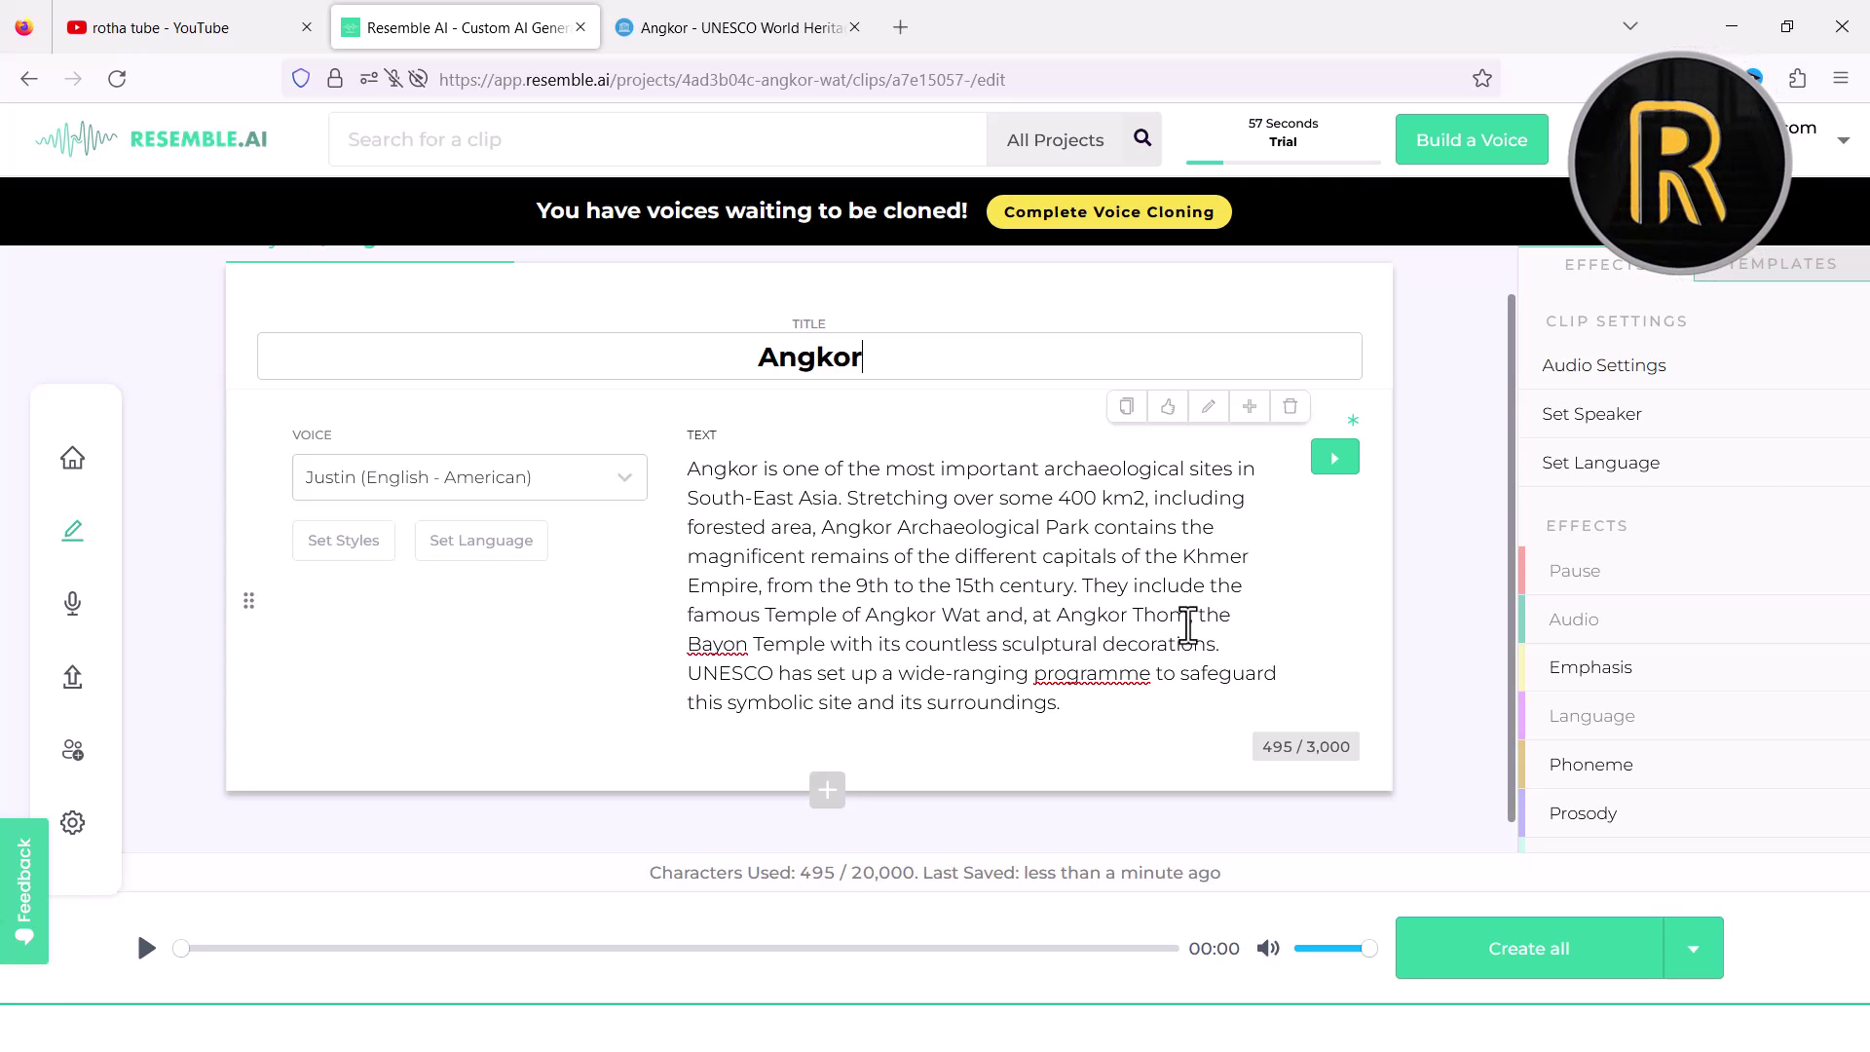
- Change the clip's voice from Justin to Beth (English - American)
click(622, 479)
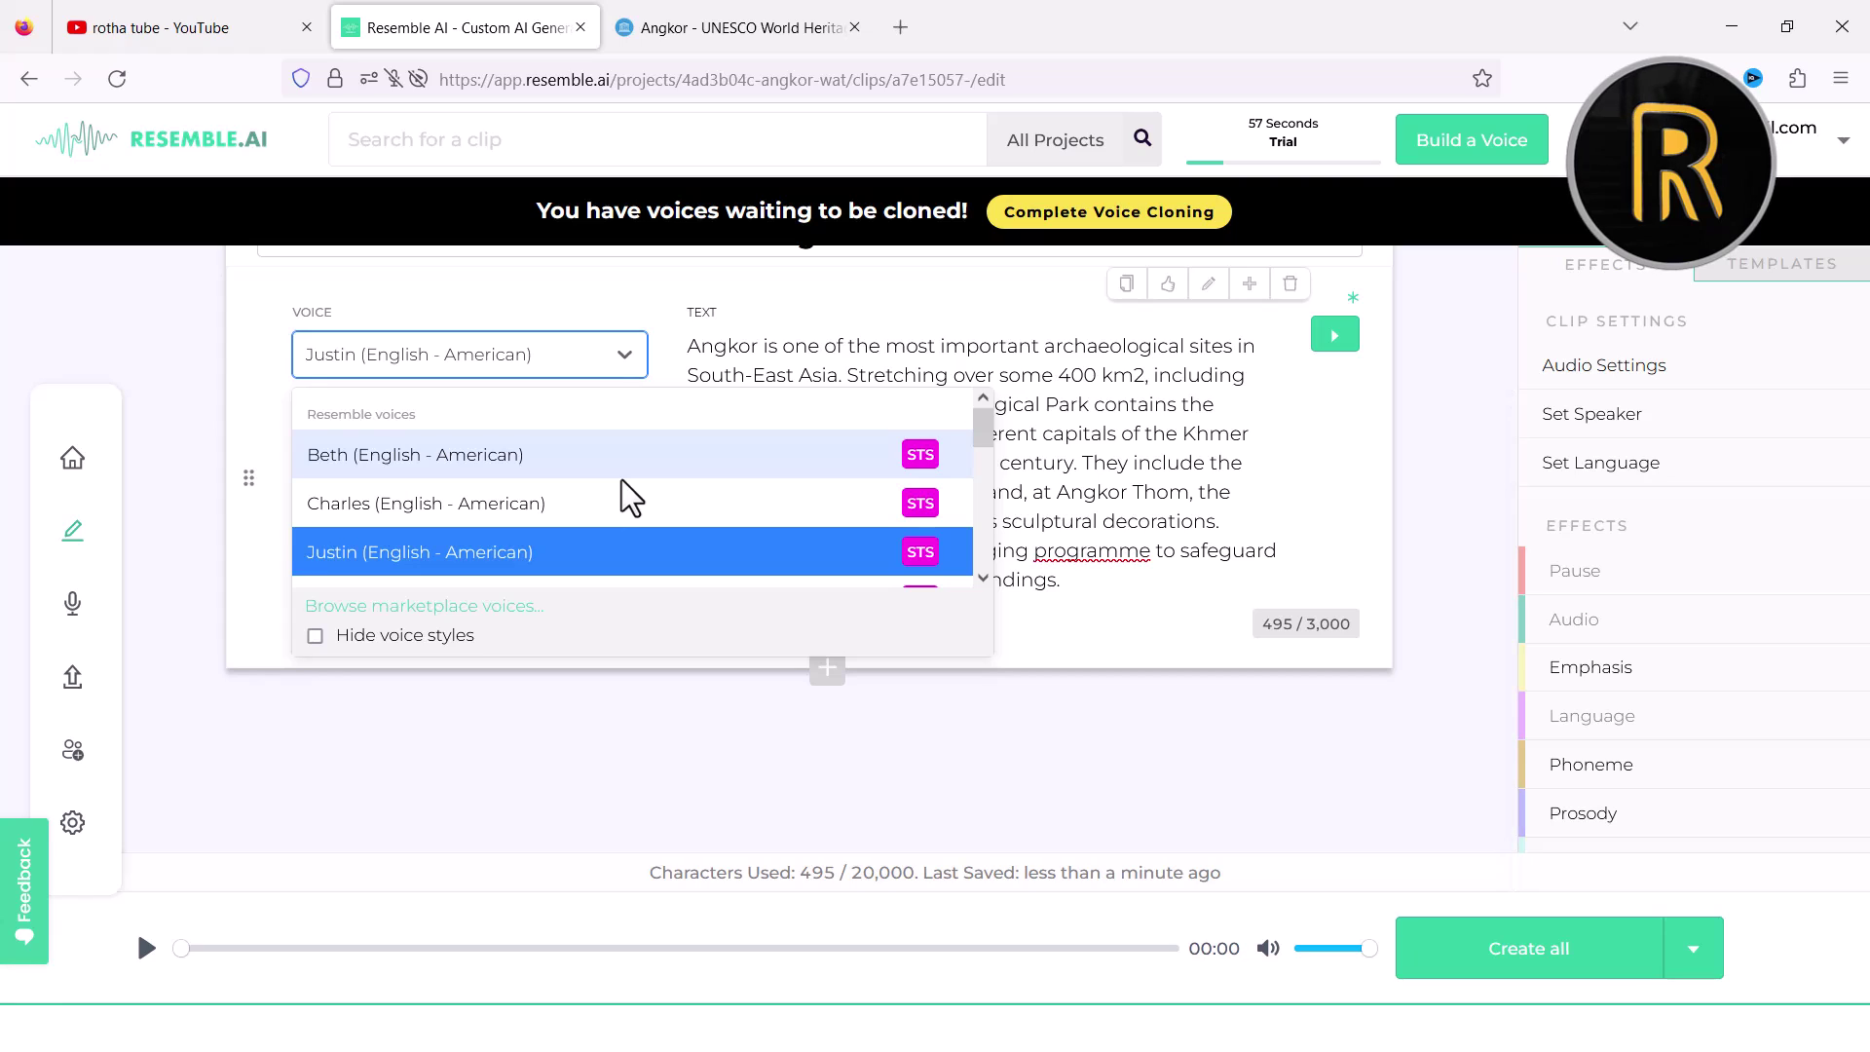
scroll(621, 480, down, 3)
scroll(621, 483, down, 3)
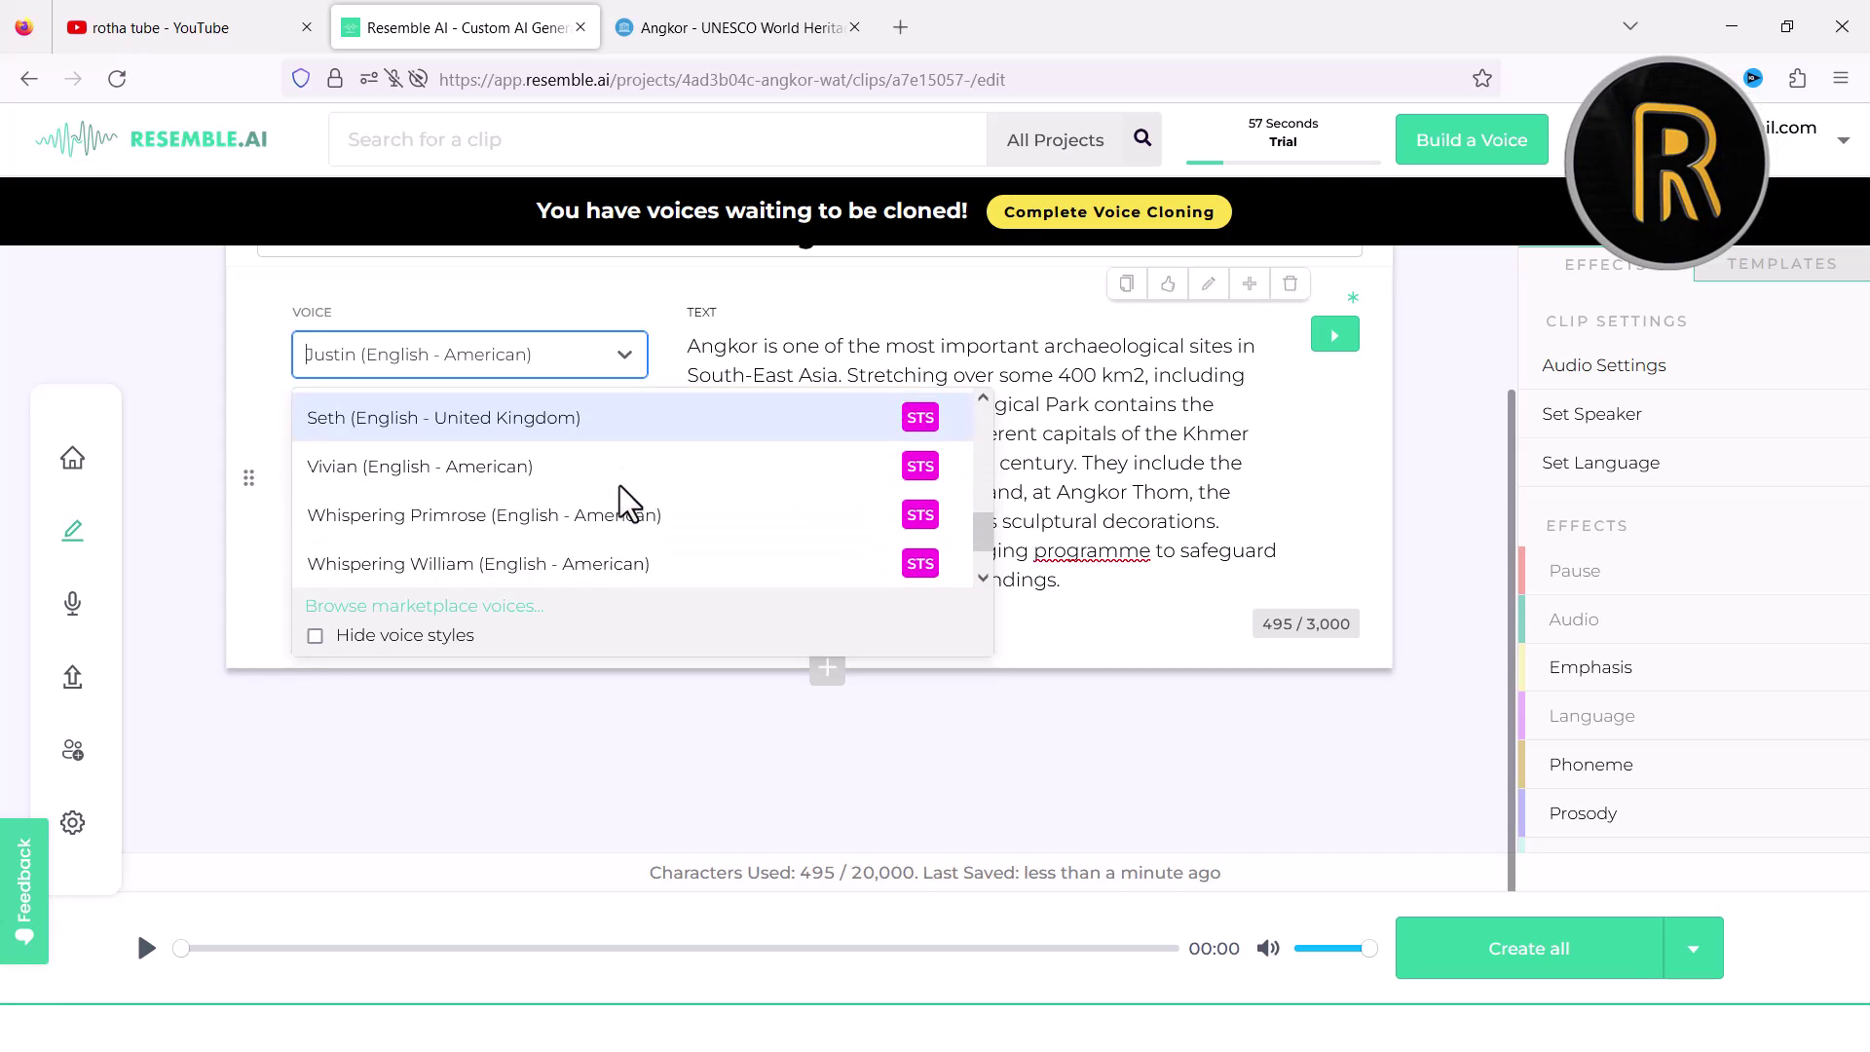
scroll(620, 485, down, 1)
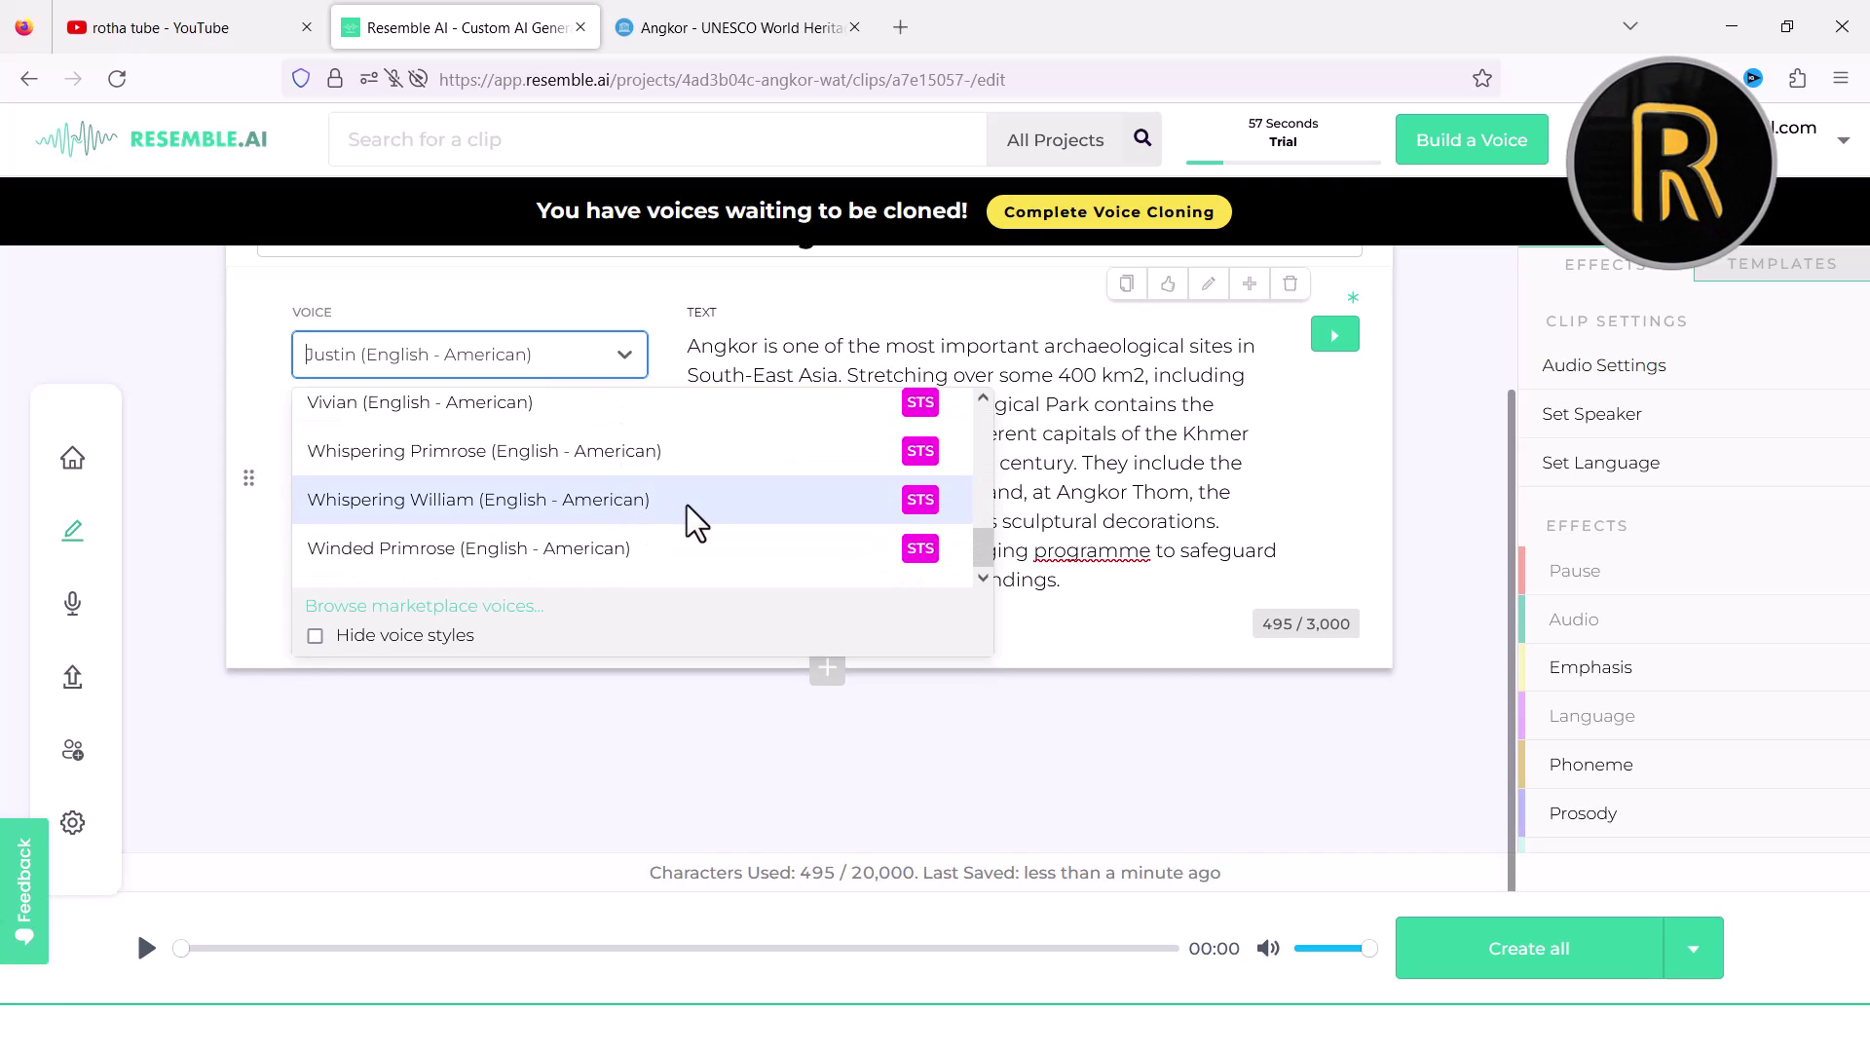
scroll(687, 505, up, 5)
scroll(688, 505, up, 2)
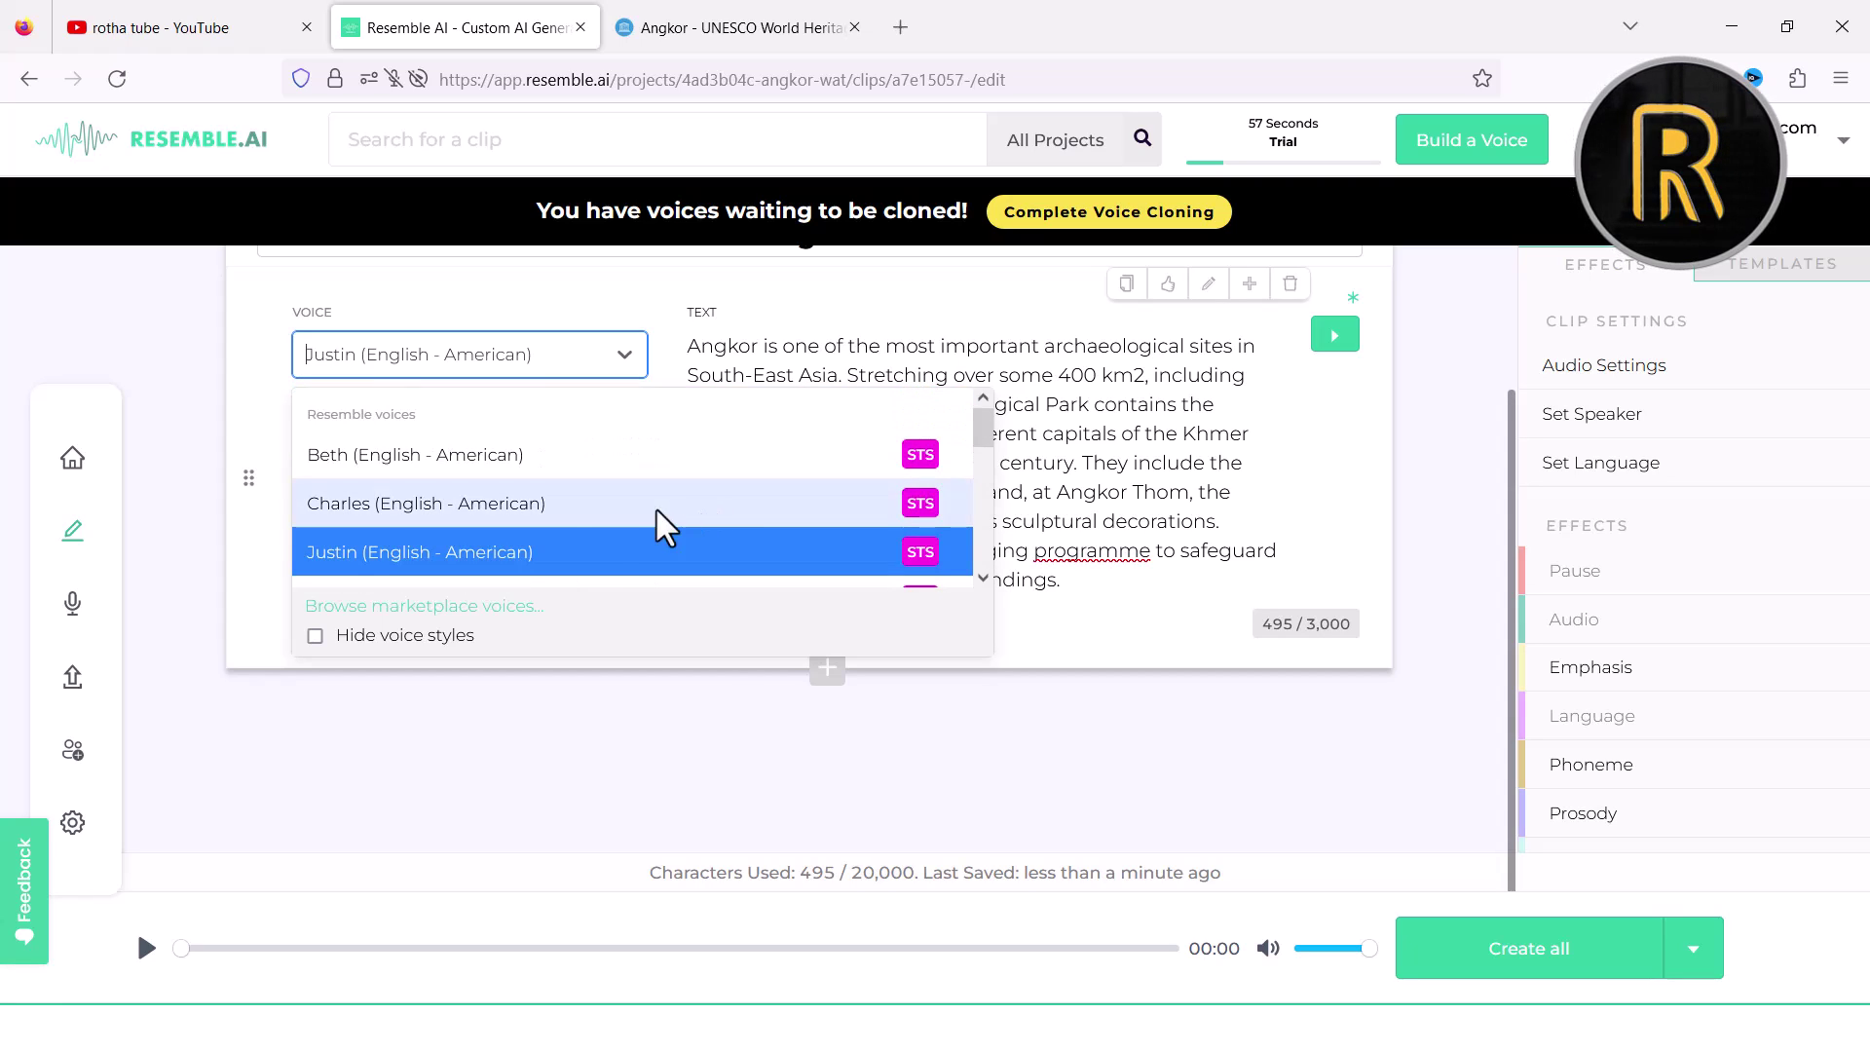
click(453, 458)
scroll(443, 512, up, 1)
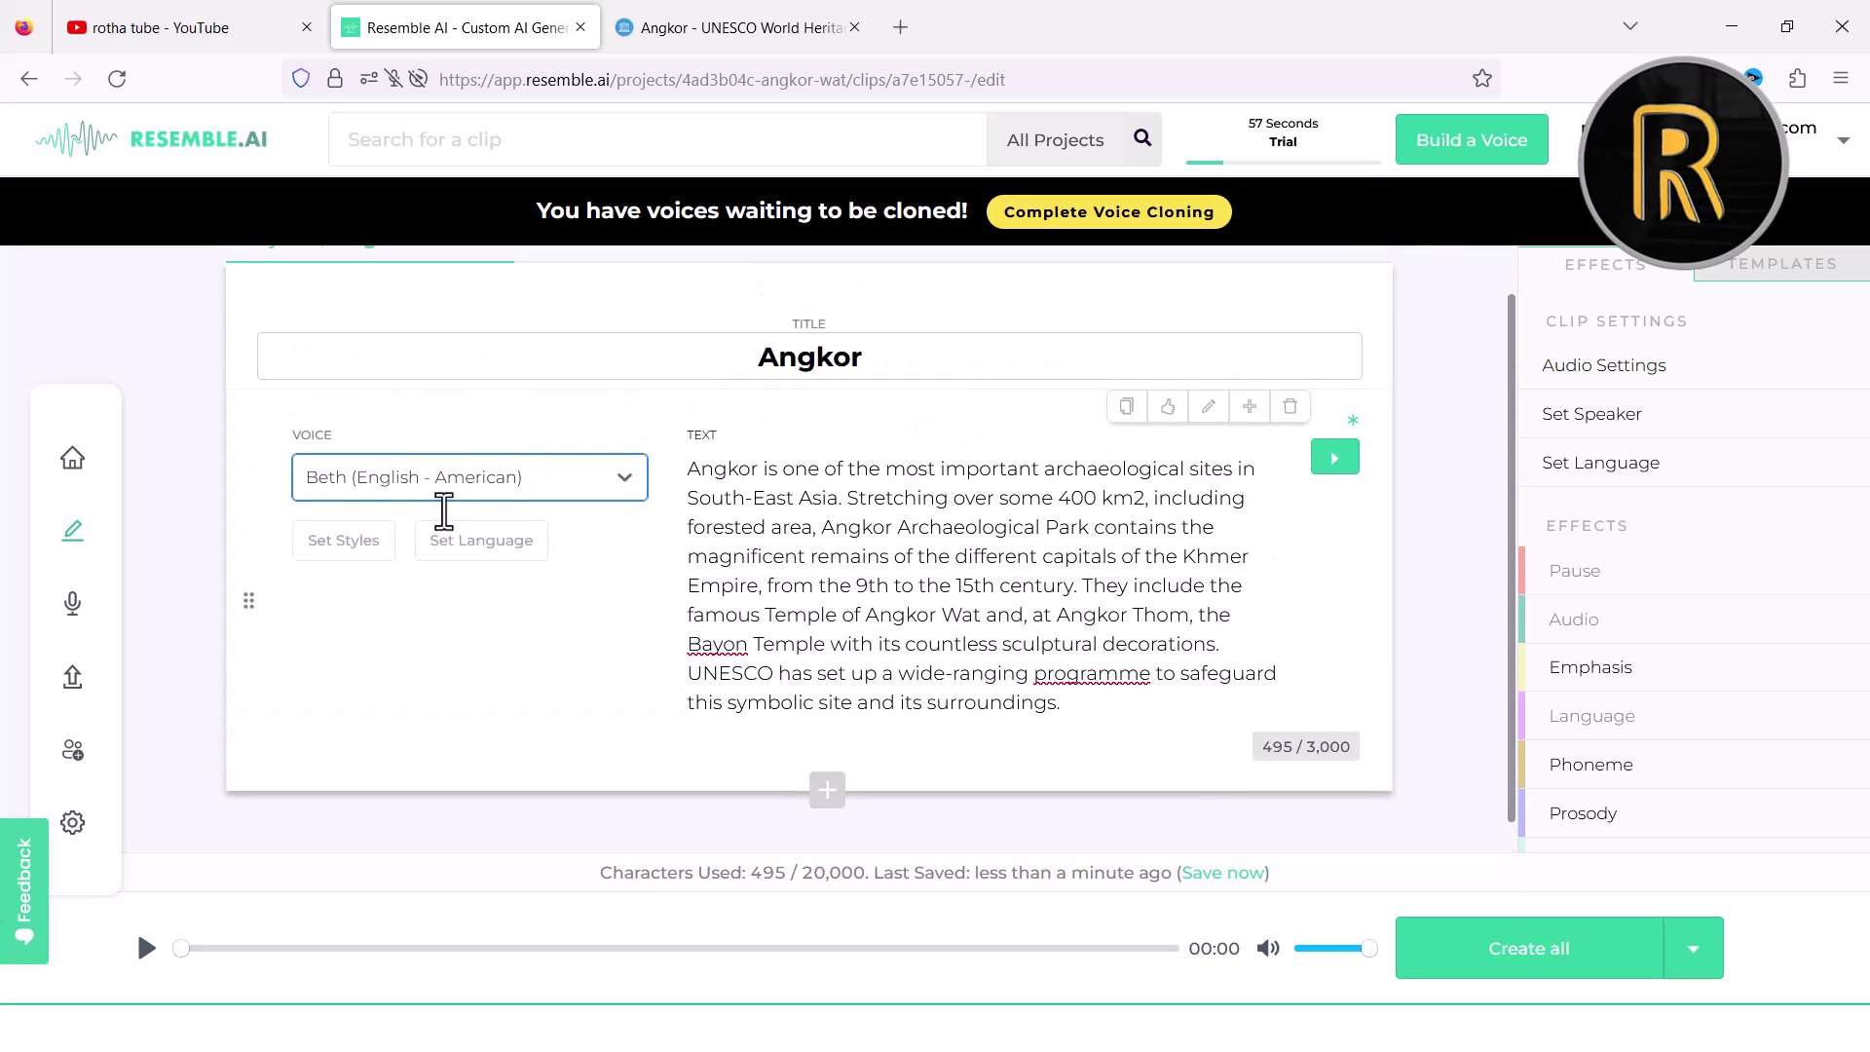
scroll(458, 531, up, 1)
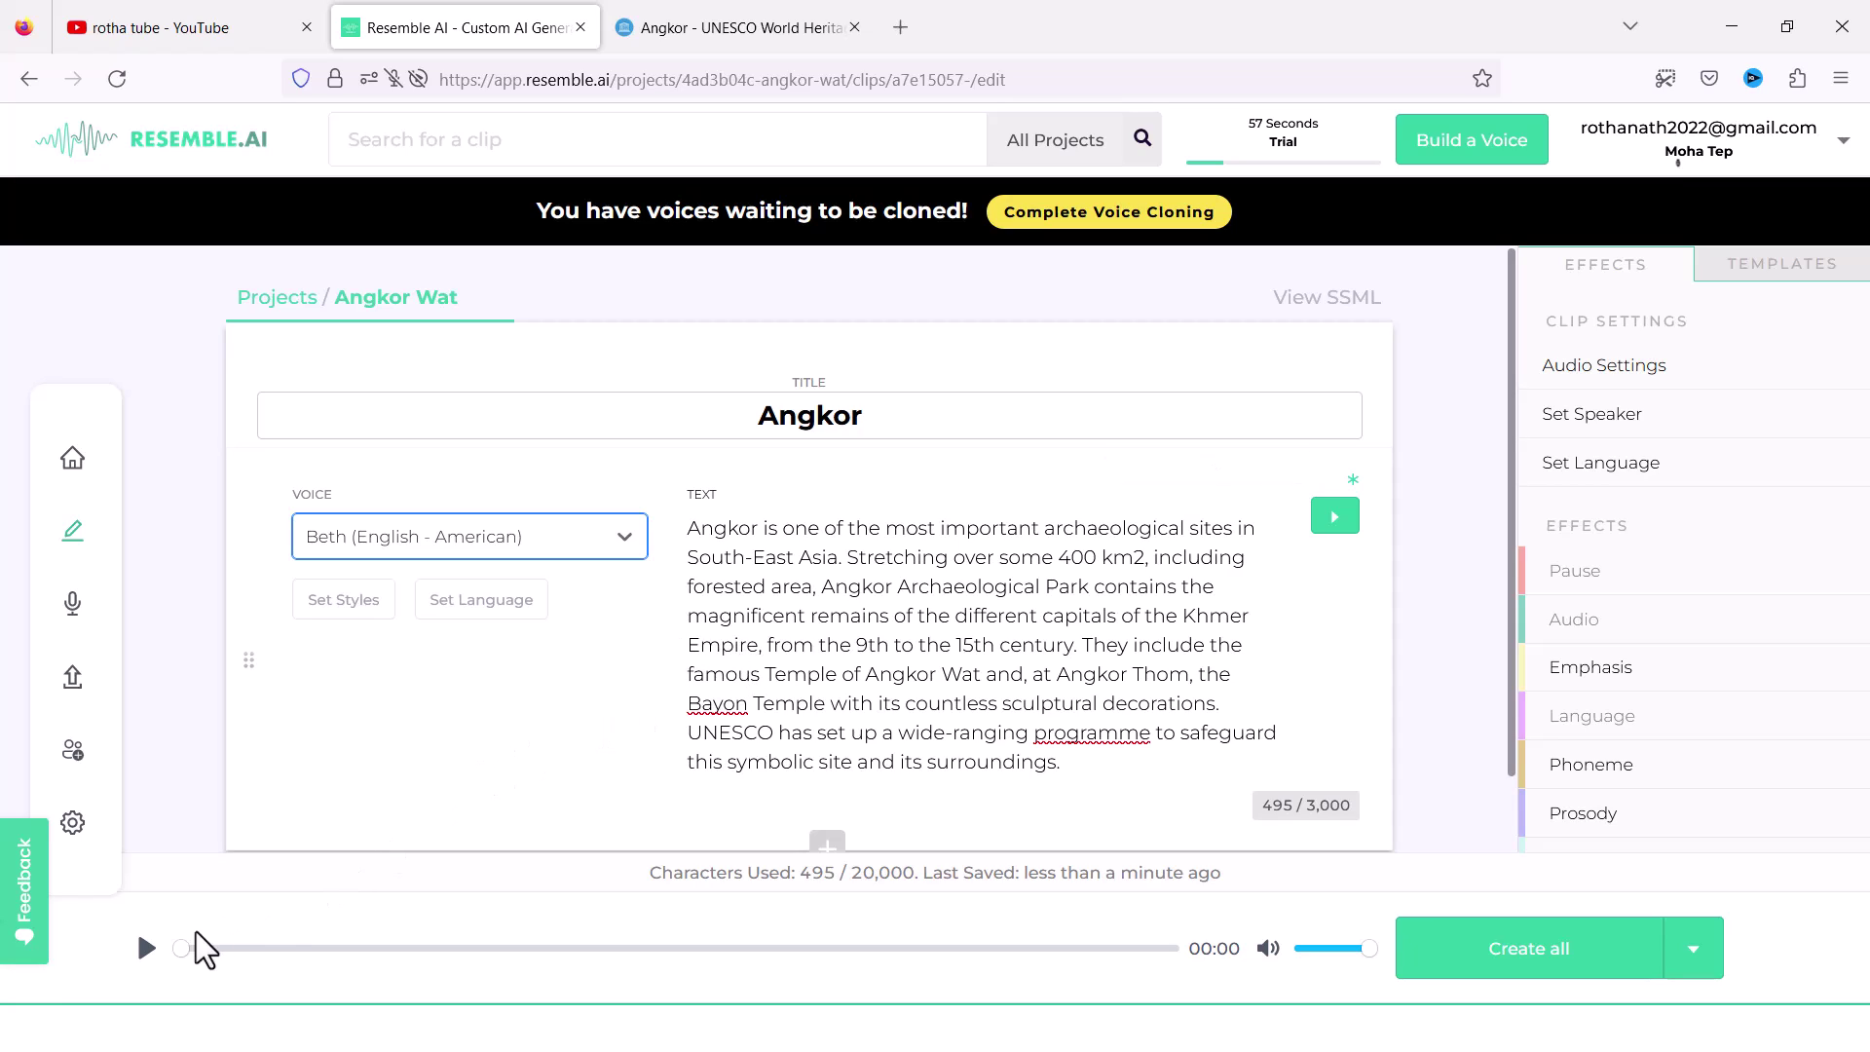
- Generate and play the Angkor clip's audio in Beth's voice
click(144, 950)
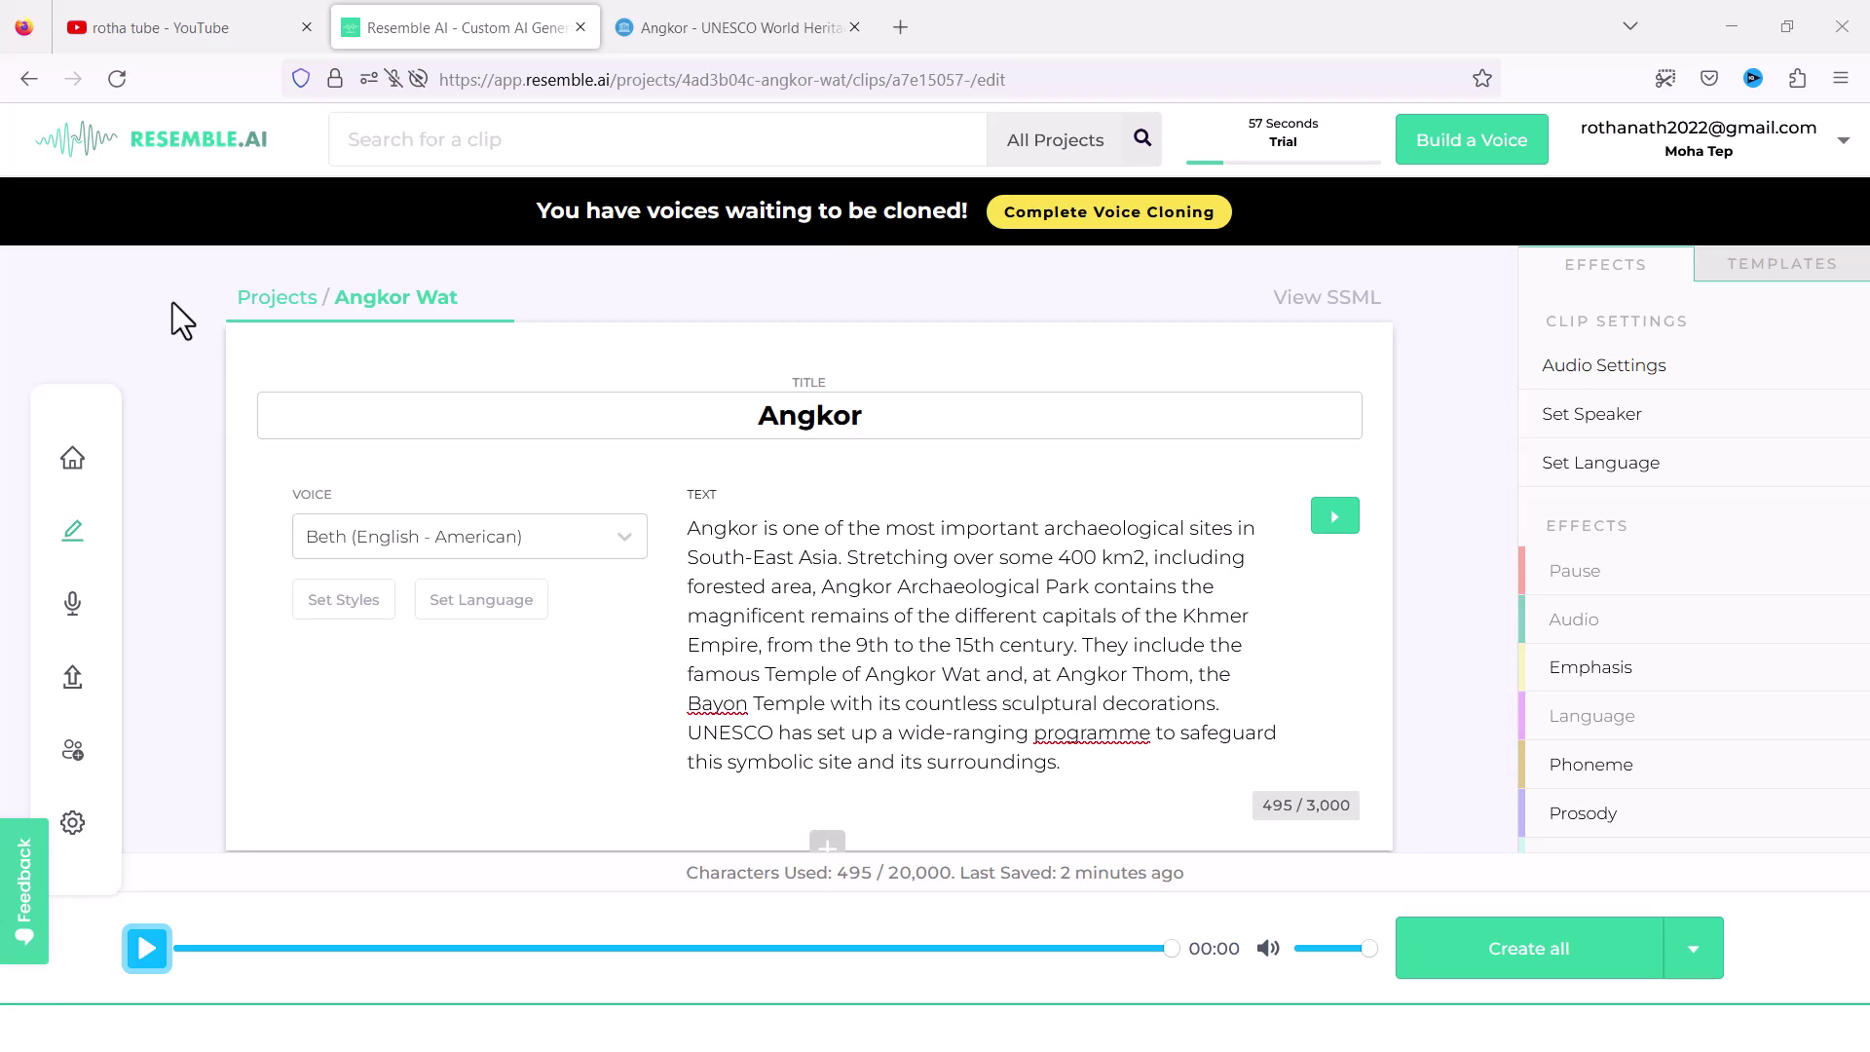
mouse_move(1195, 657)
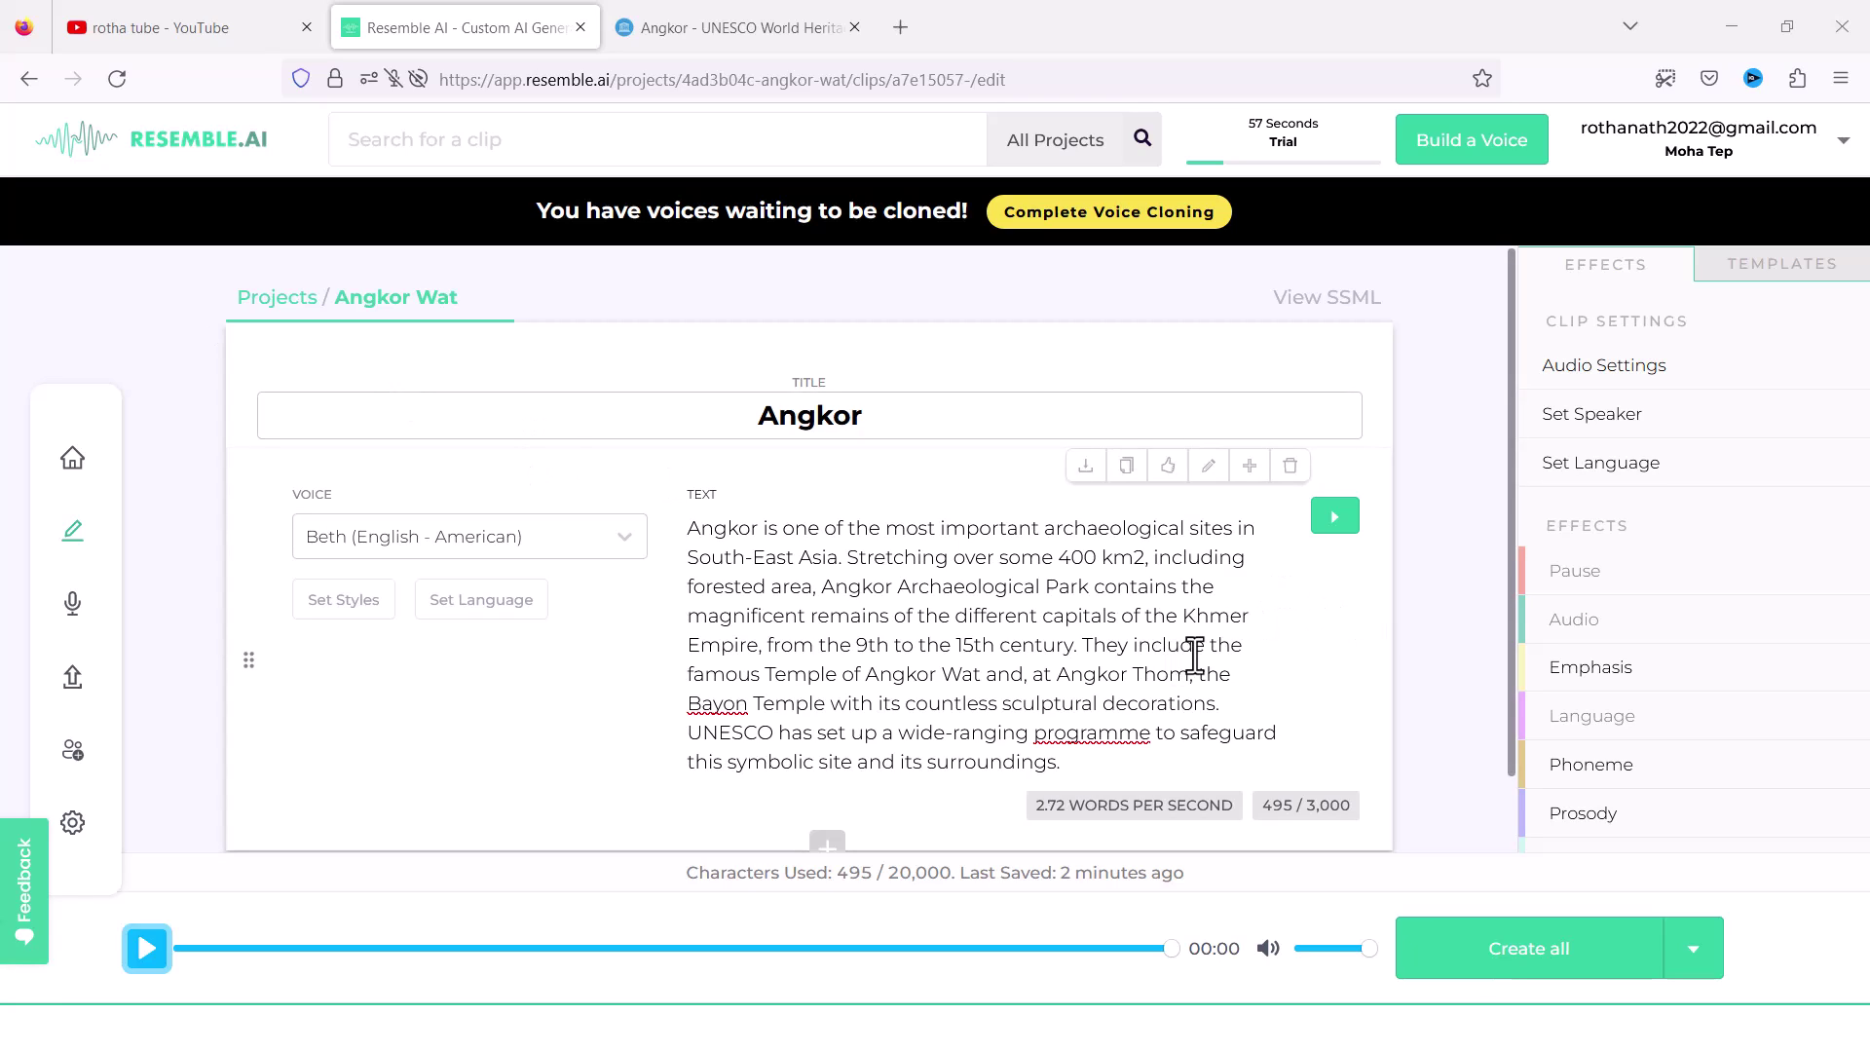
- Download the generated Angkor clip audio as a WAV file
click(1696, 958)
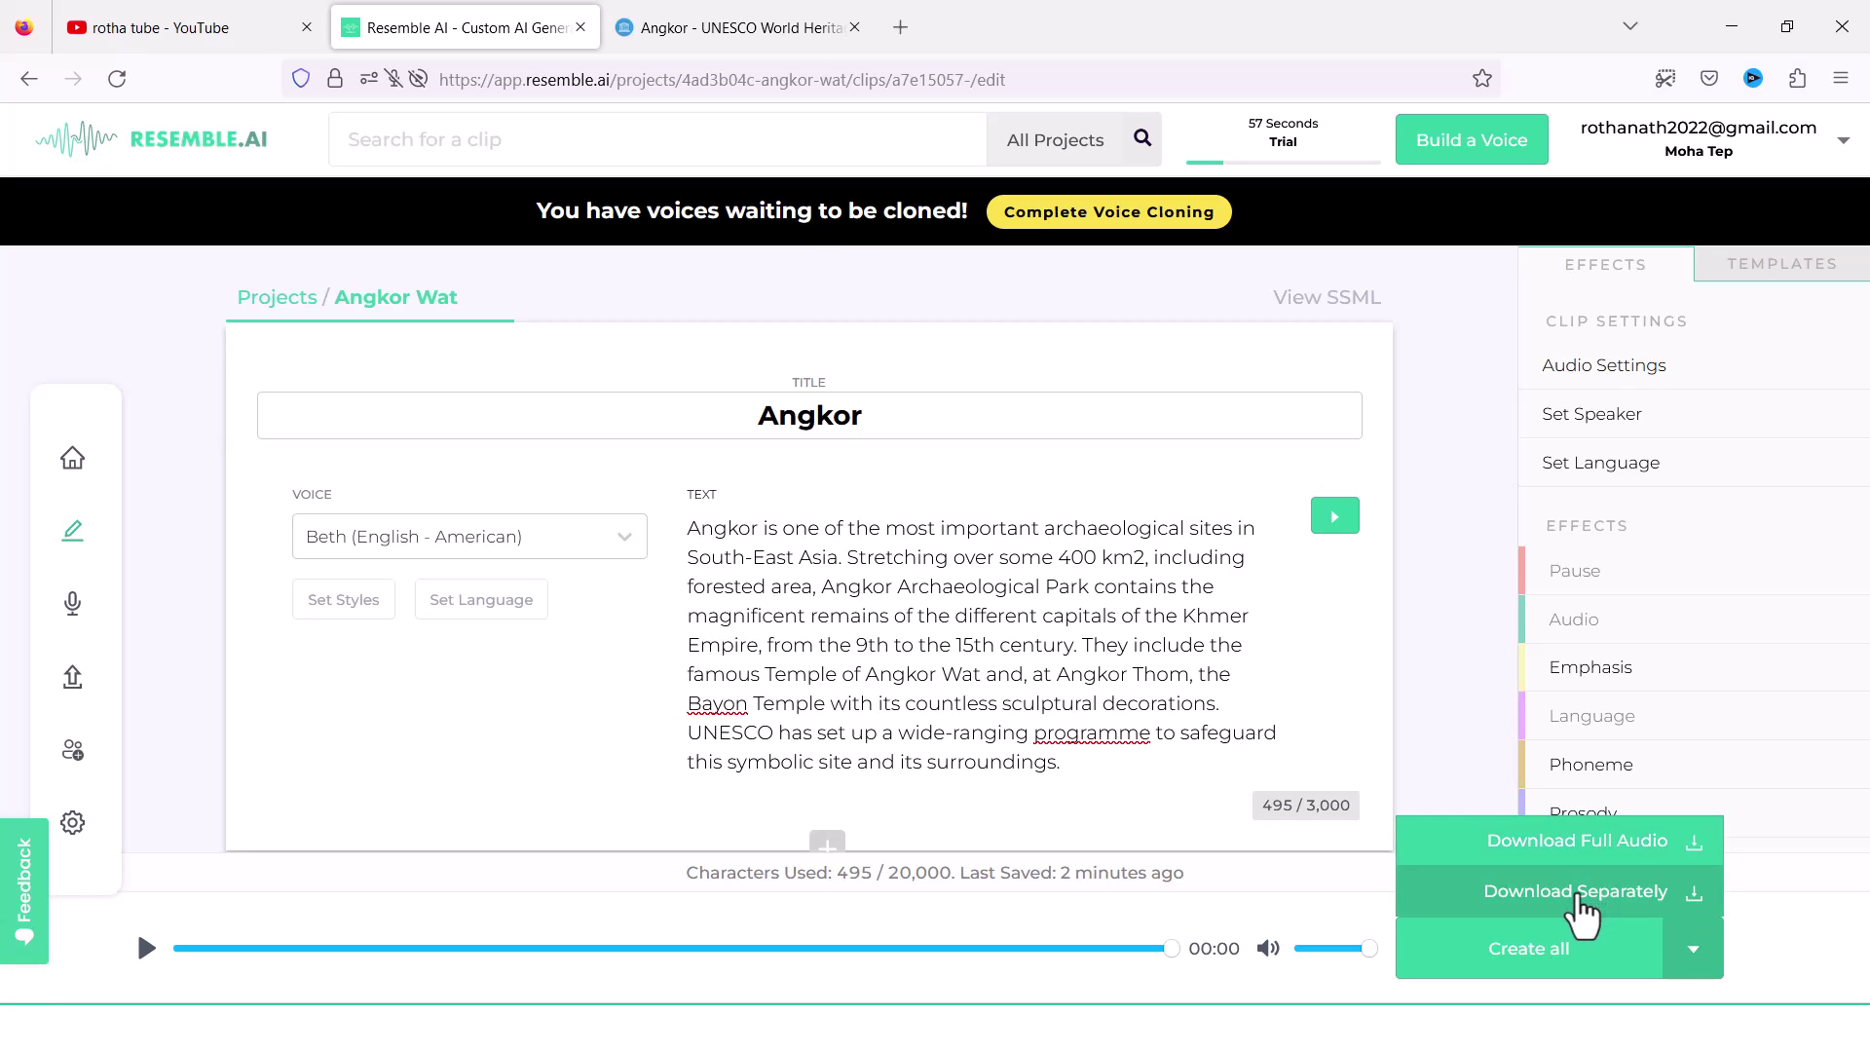
click(1621, 849)
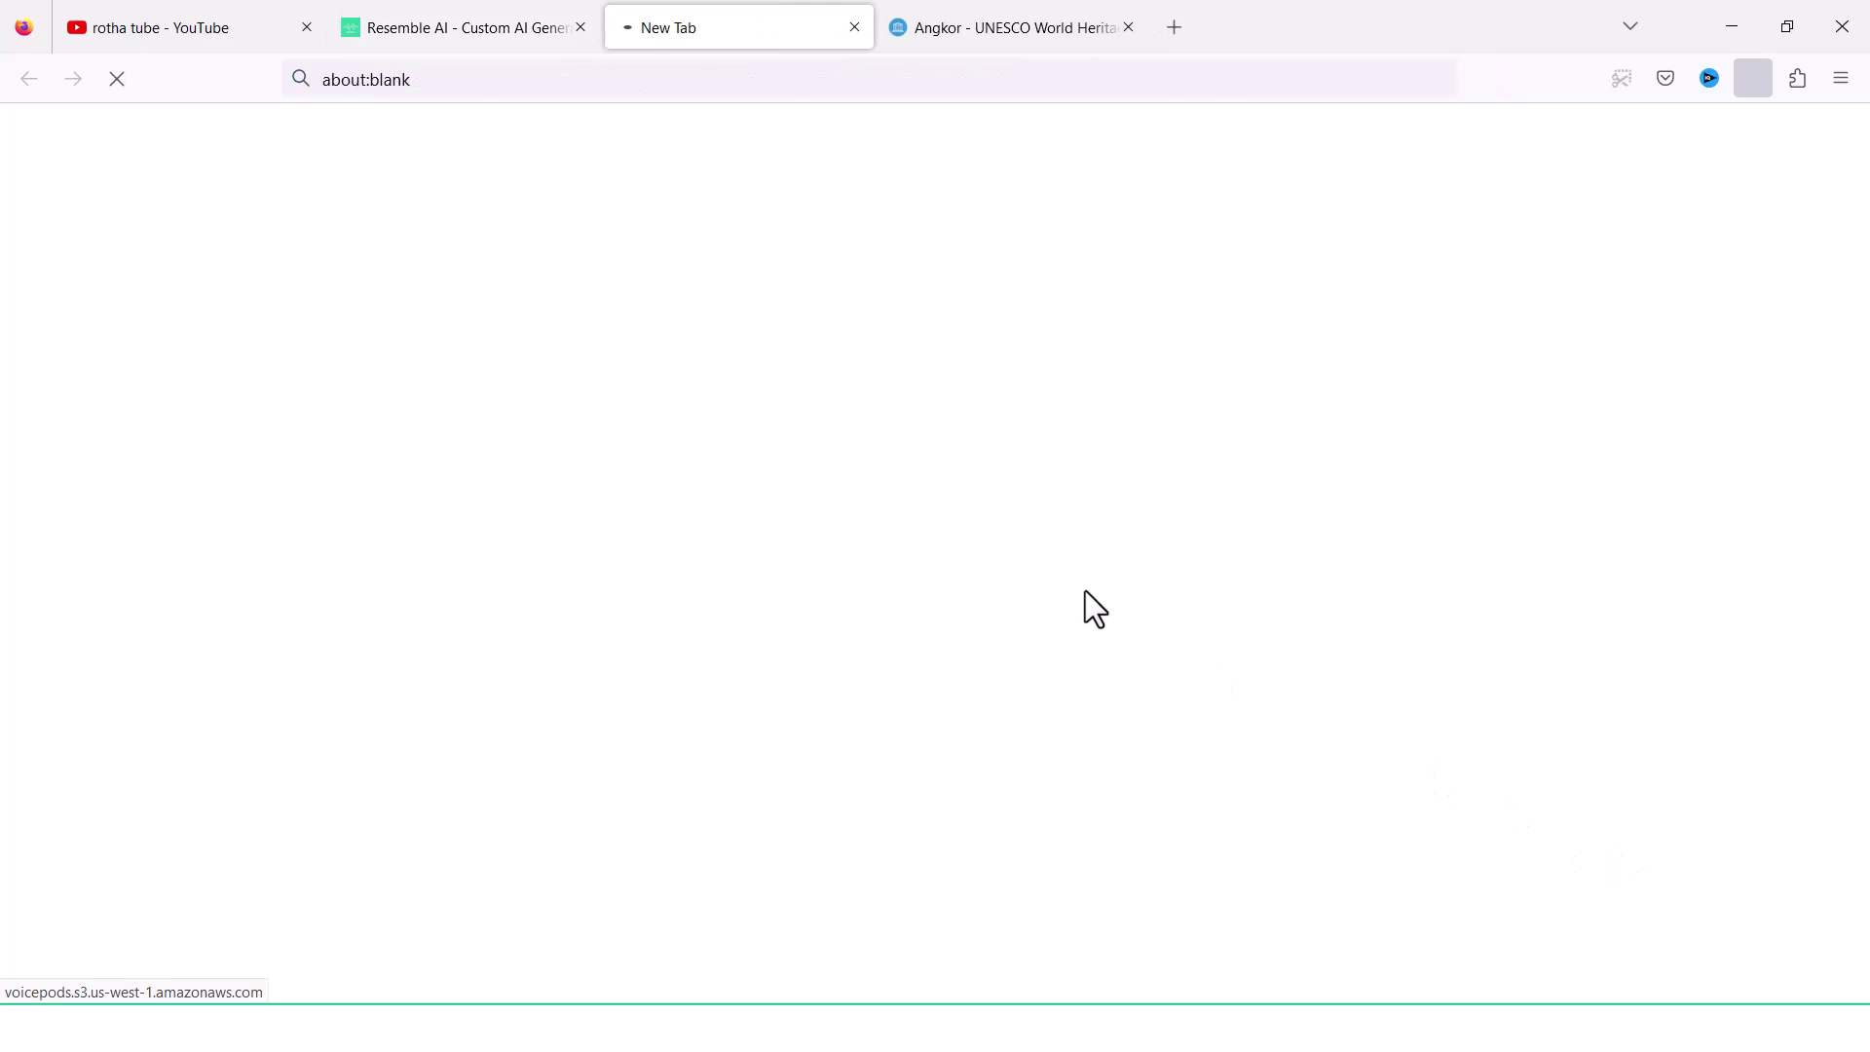